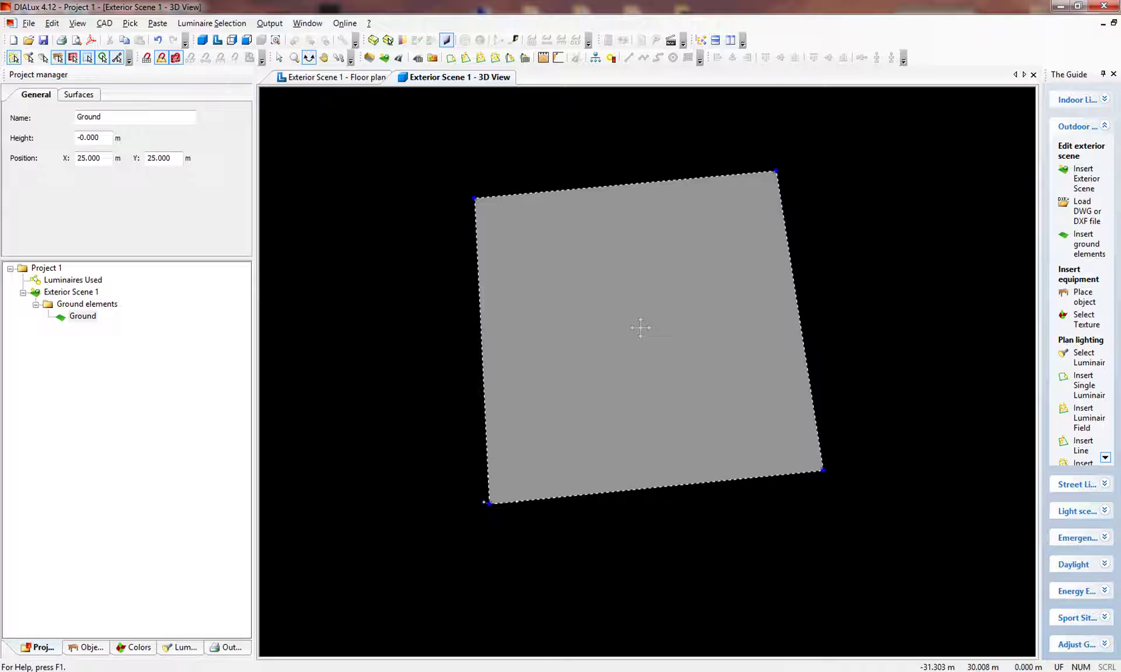
In the floor plan, set the base colour of the Ground element's Surface 1 to light blue.
click(82, 316)
click(217, 40)
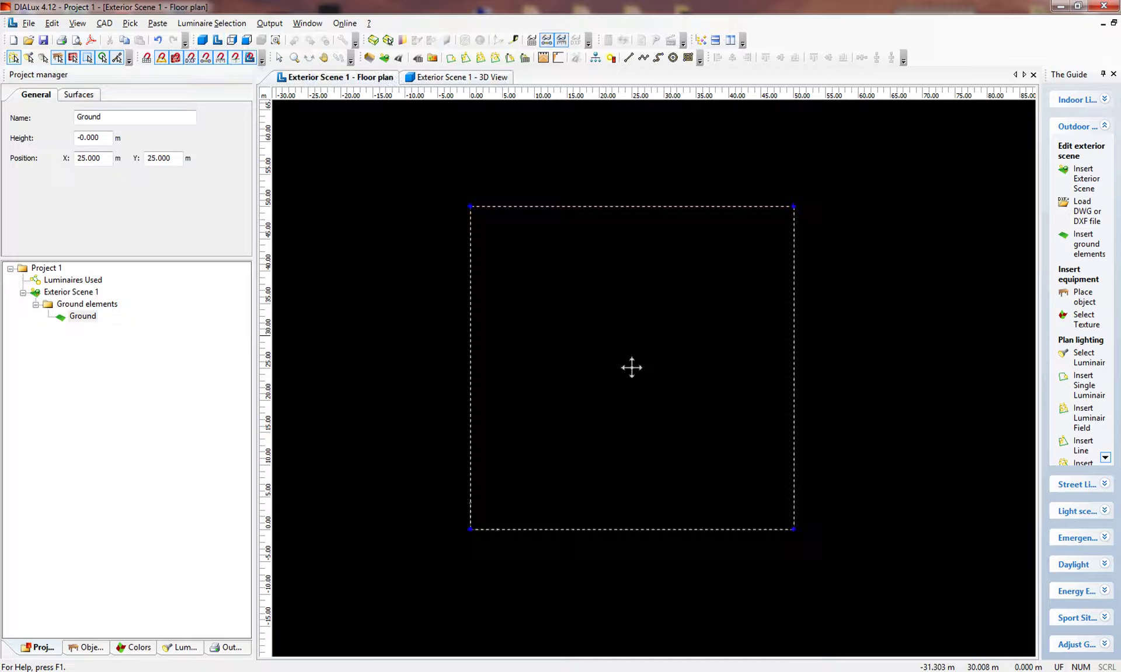
click(78, 95)
click(39, 112)
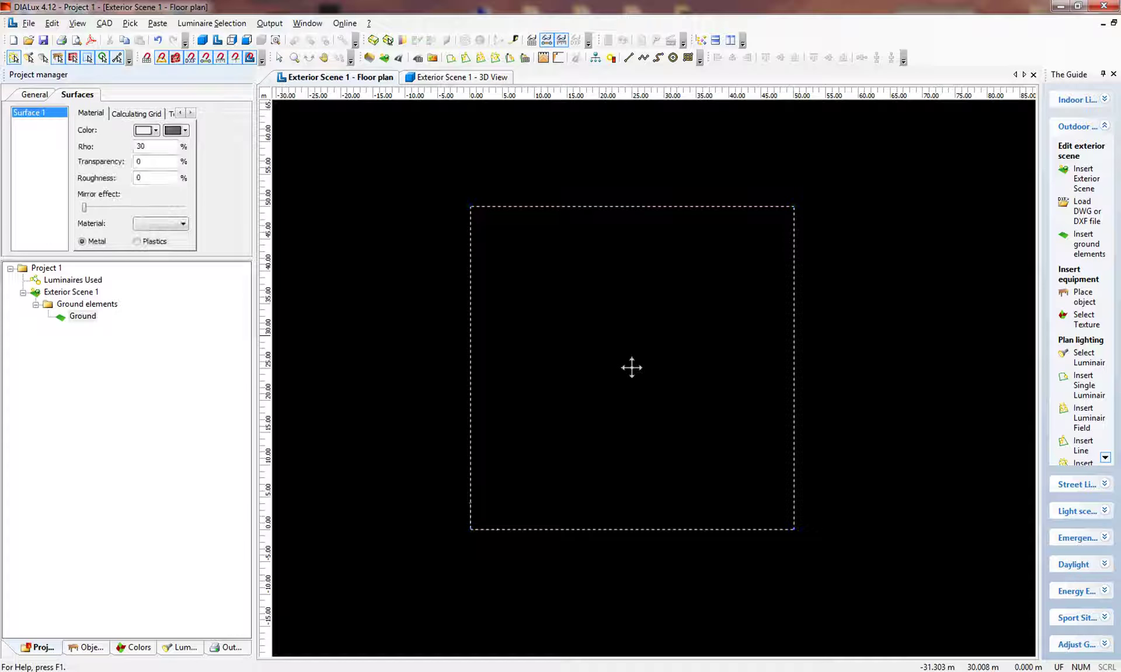
click(146, 130)
key(Down)
key(Down)
key(Right)
key(Return)
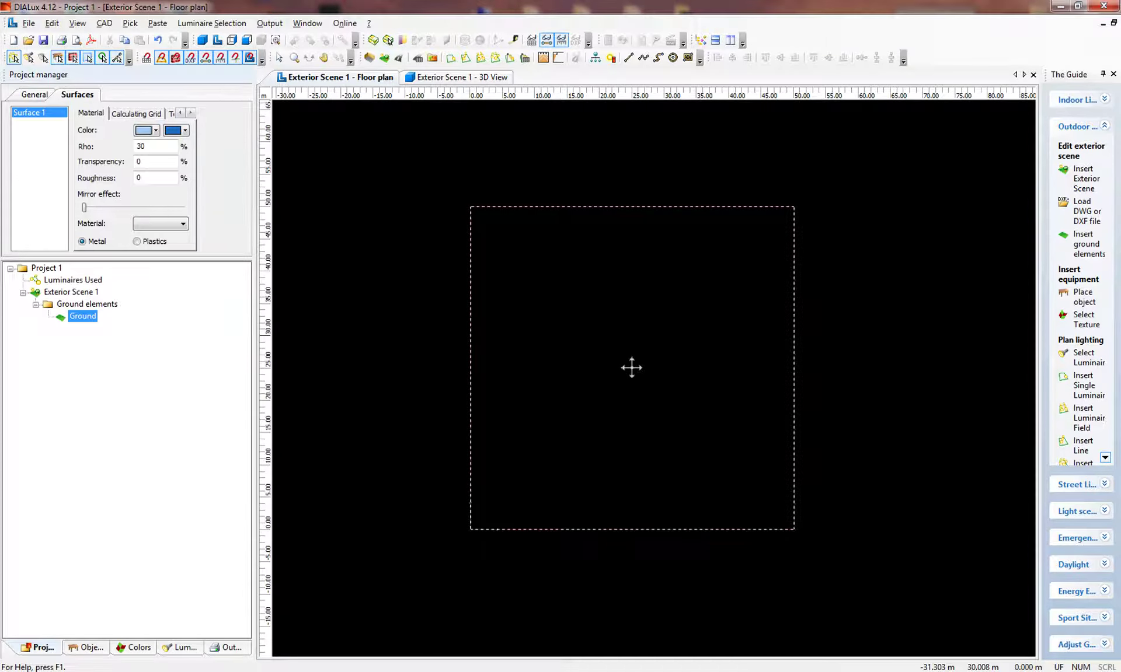
Show the scene in 3D and change the ground surface's blue to a paler shade.
click(202, 40)
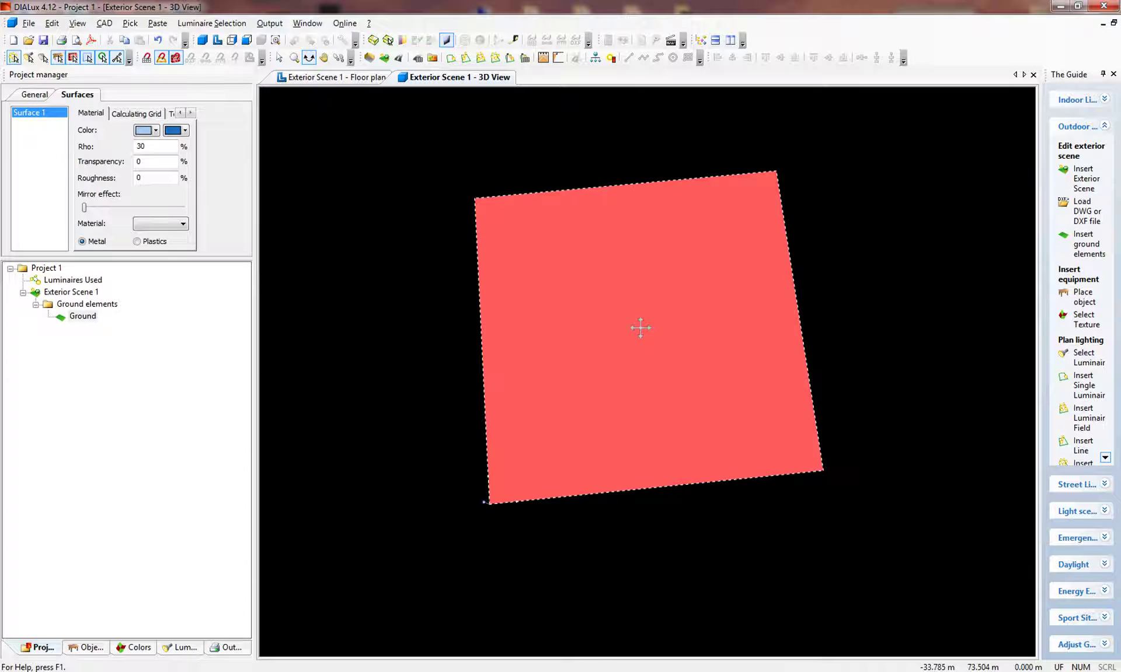
click(279, 58)
click(337, 200)
scroll(646, 372, down, 3)
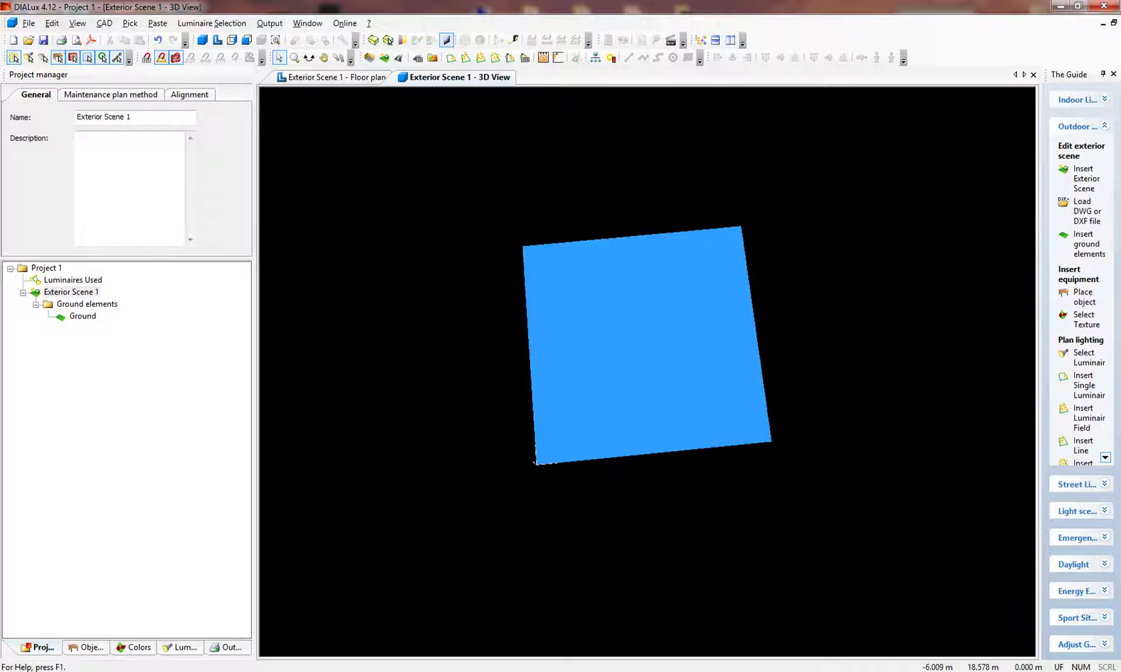
click(642, 340)
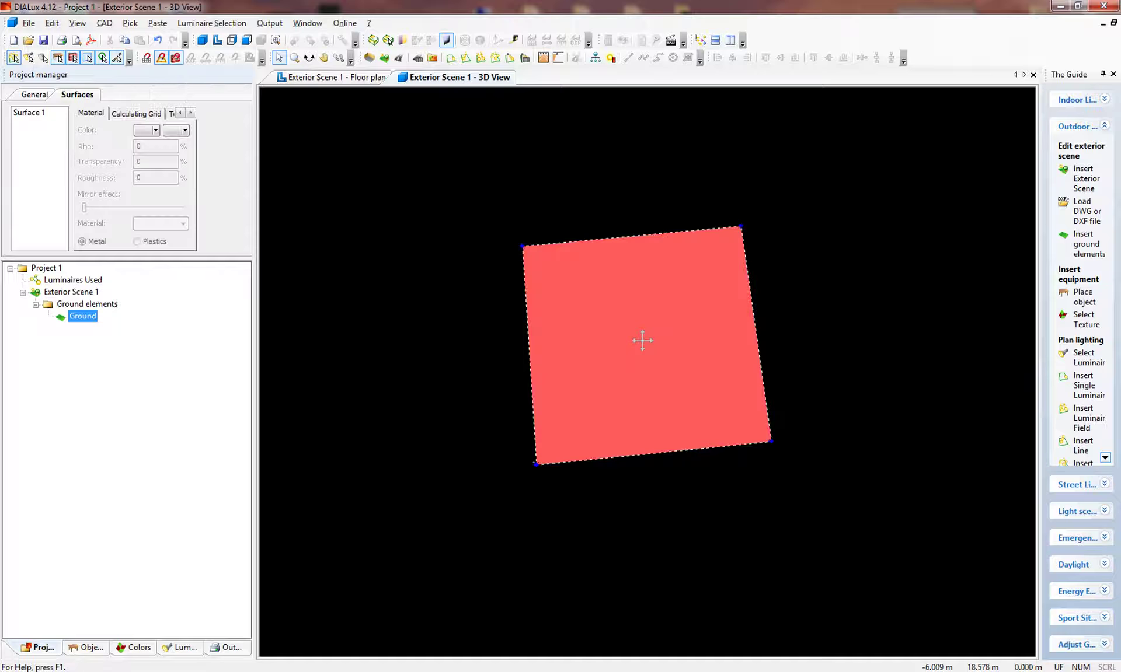
click(184, 130)
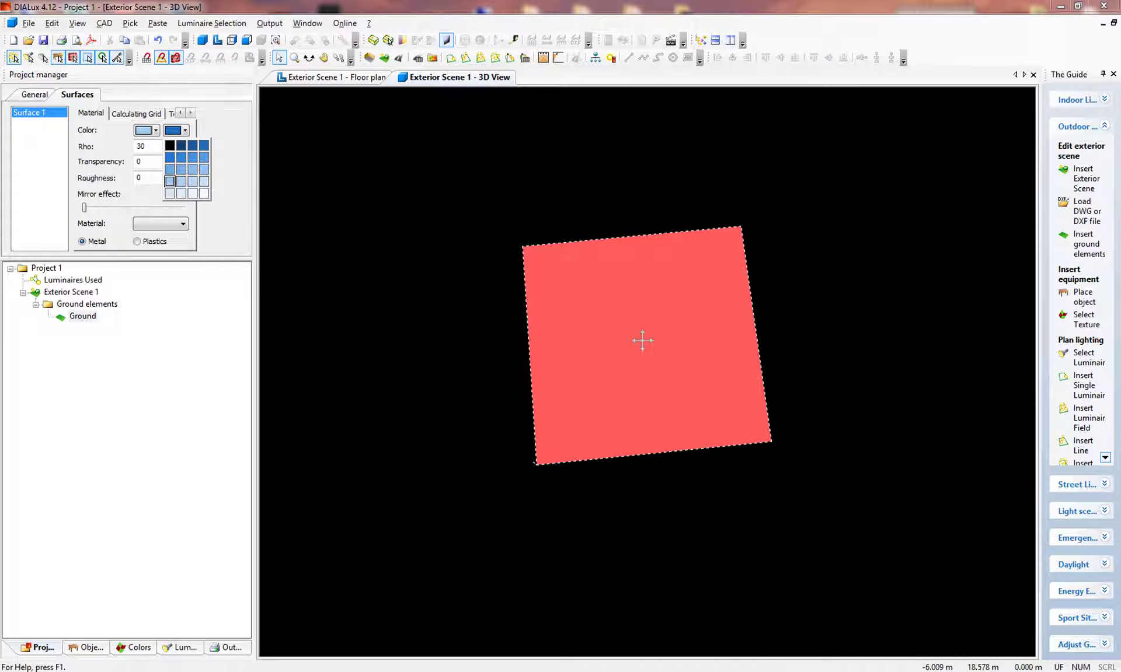
click(169, 182)
click(407, 310)
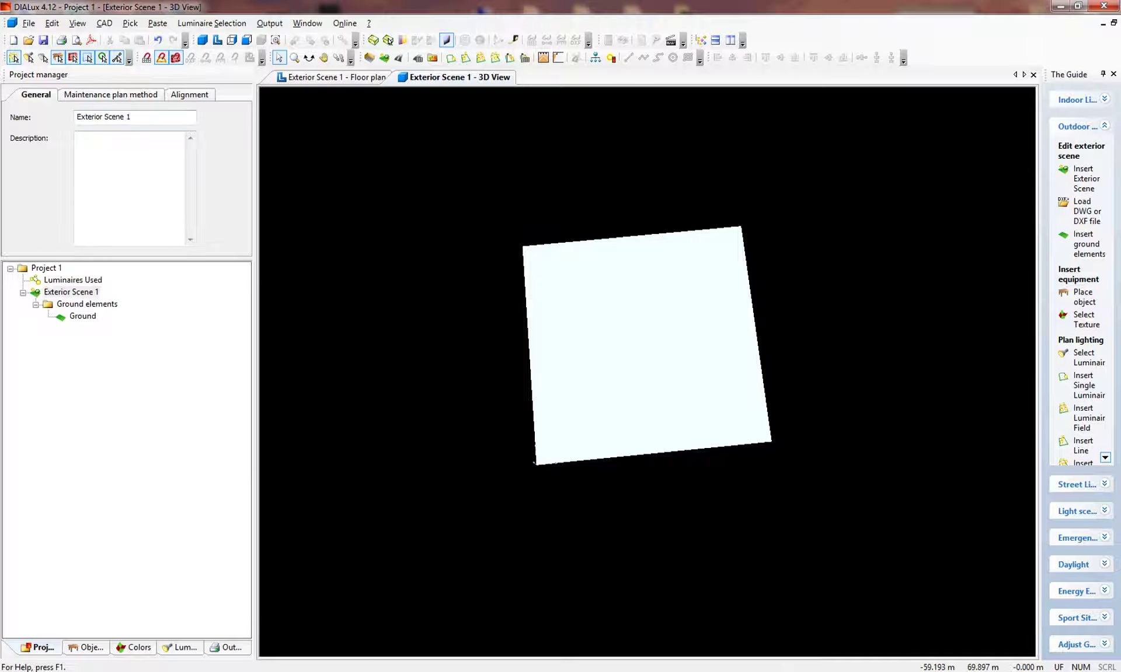
click(567, 418)
scroll(551, 412, down, 2)
click(495, 357)
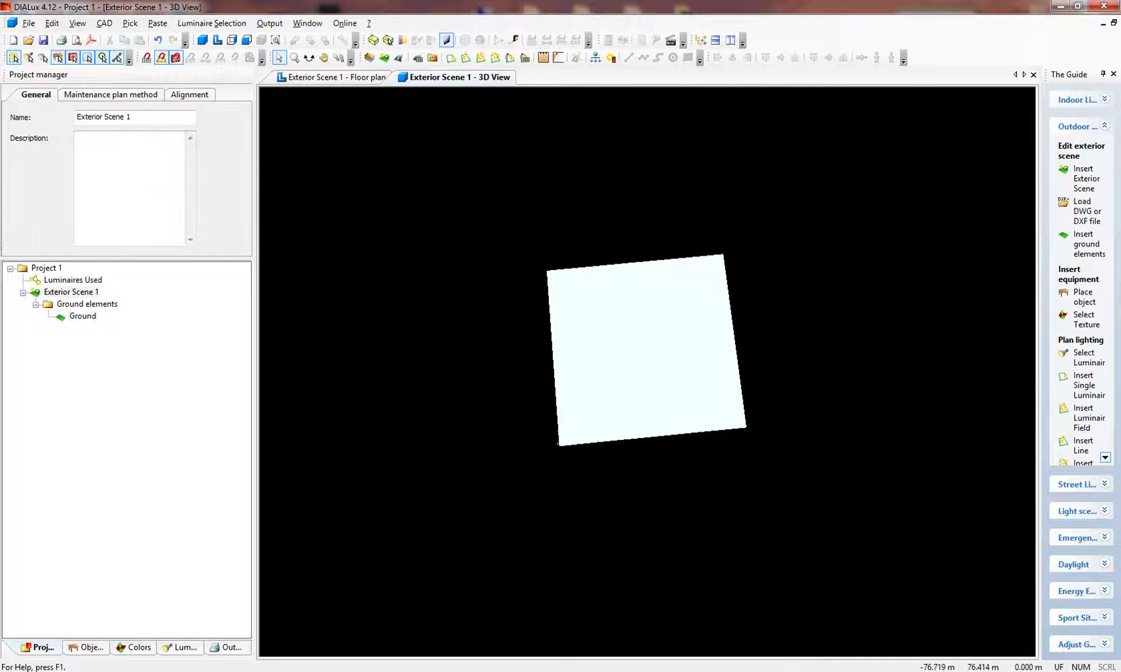
Look through the ground surface's calculation grid and texture settings, returning to its material properties.
click(642, 347)
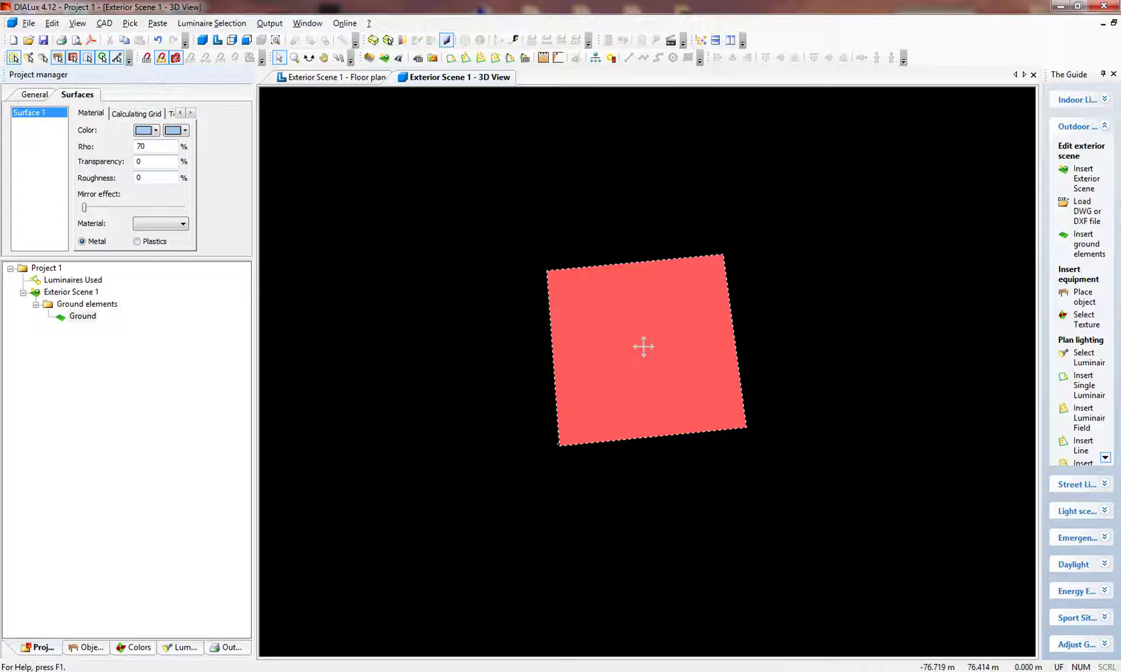
click(136, 114)
key(ctrl+Tab)
key(ctrl+shift+Tab)
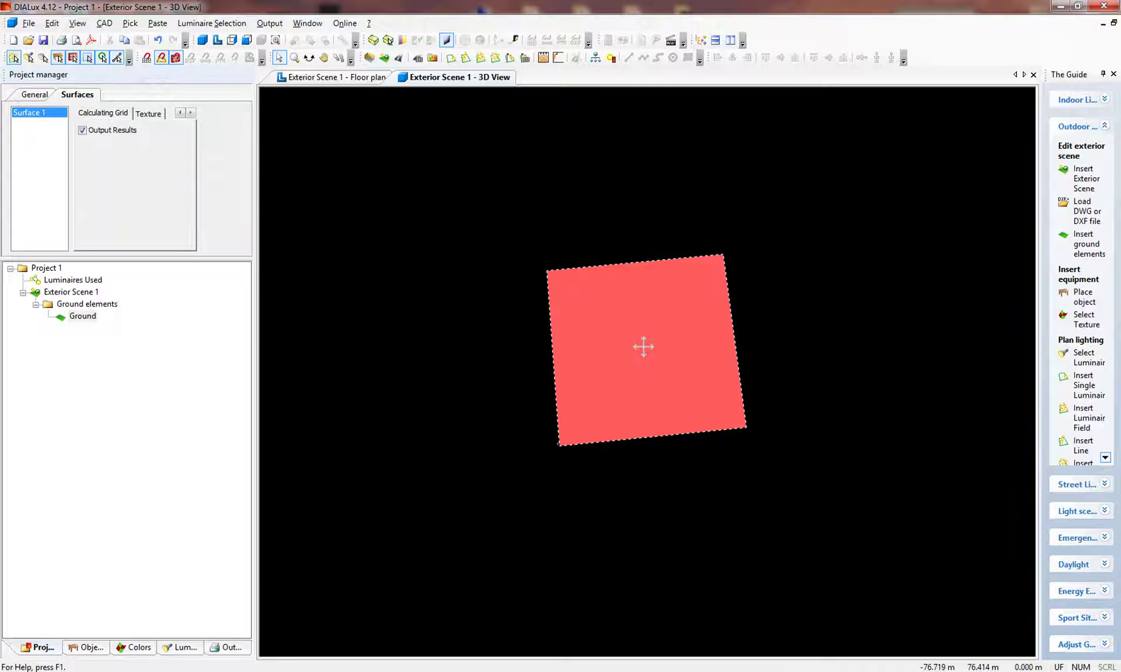
key(ctrl+Tab)
key(ctrl+shift+Tab)
key(ctrl+shift+Tab)
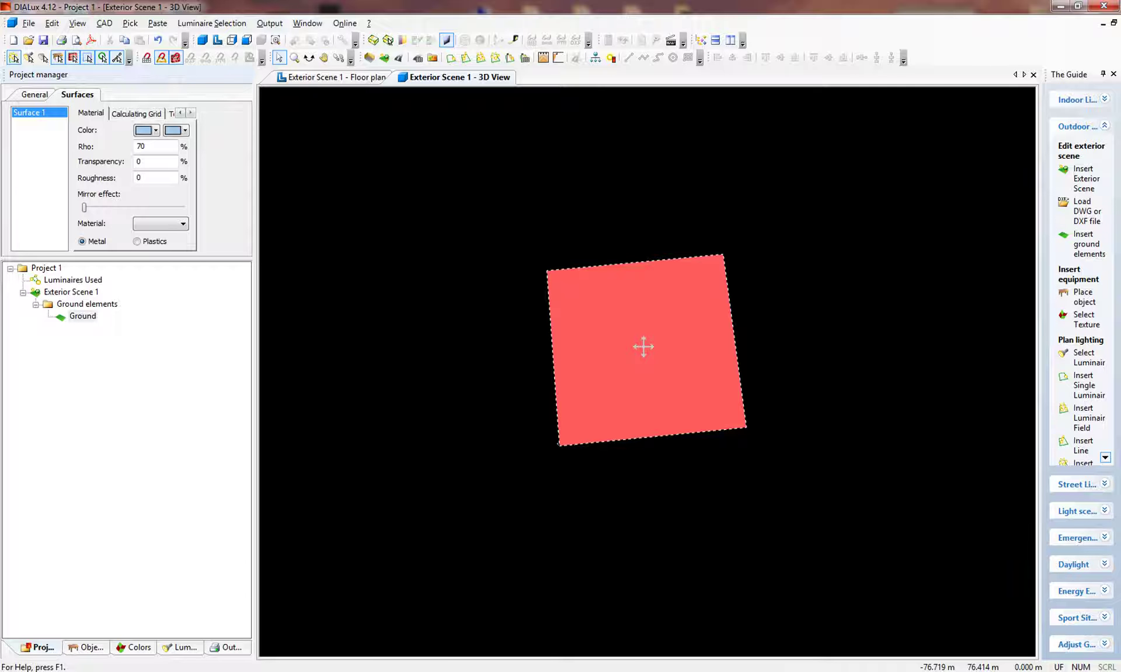
Set the ground surface's base colour to grey with a dark grey shade, and check it in 3D.
click(154, 130)
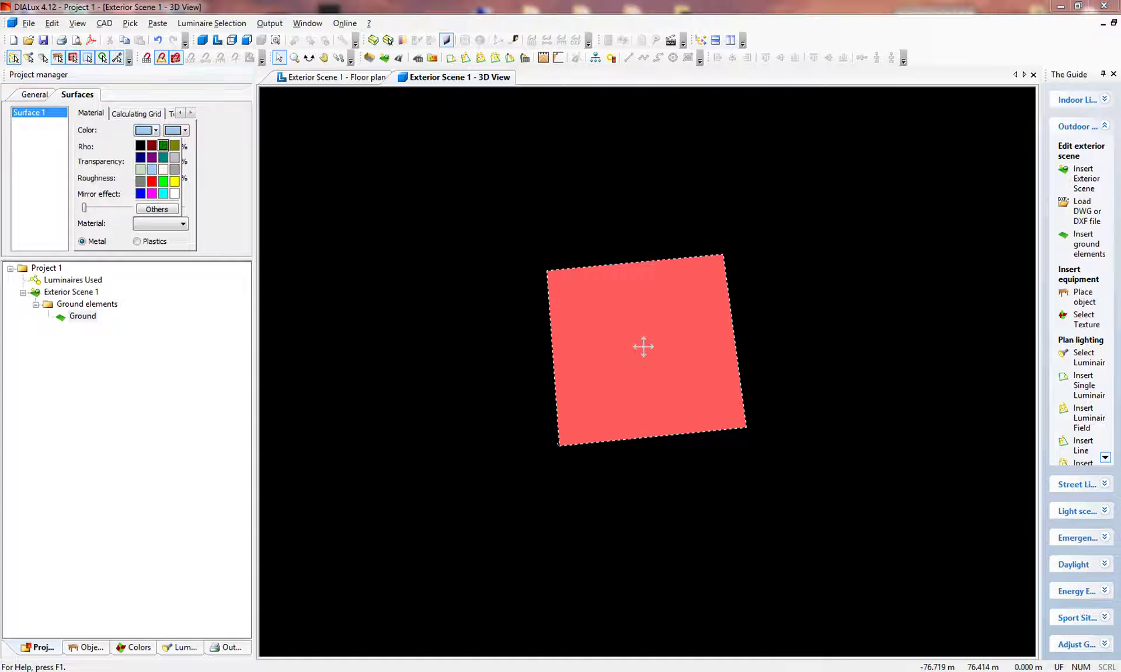
click(140, 180)
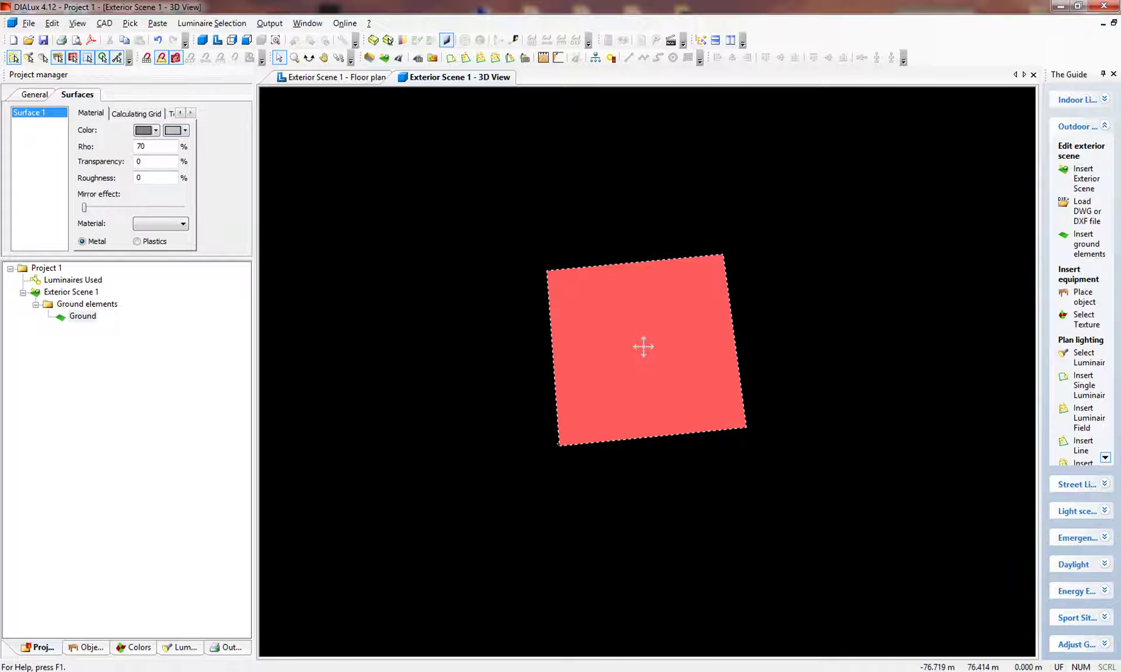
click(185, 130)
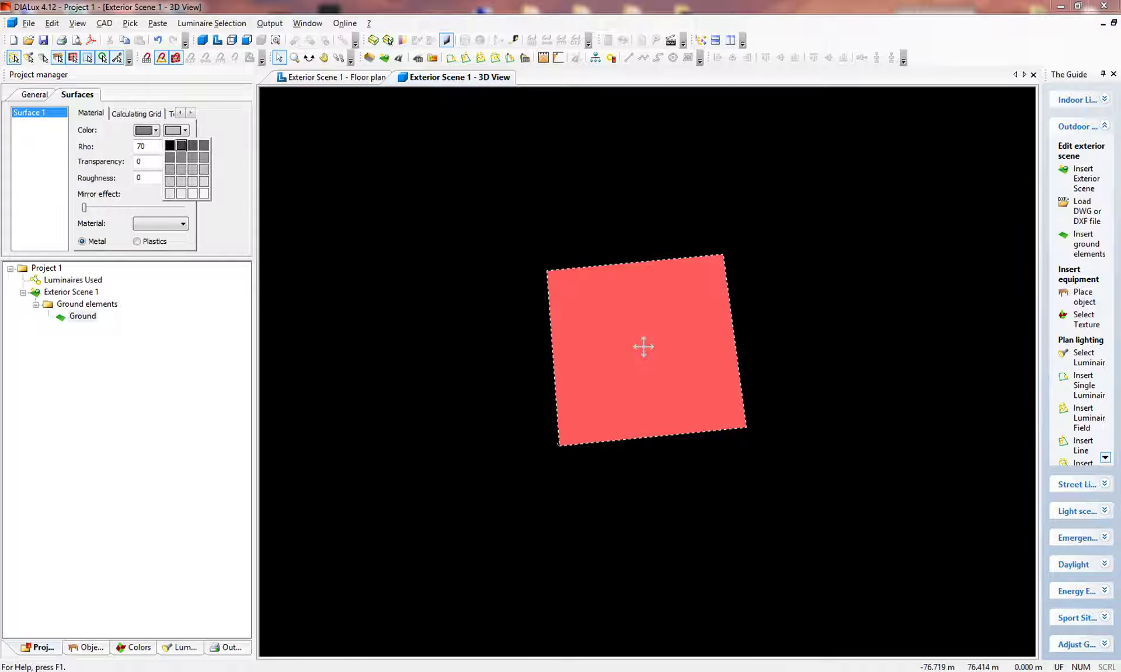
click(181, 145)
click(292, 355)
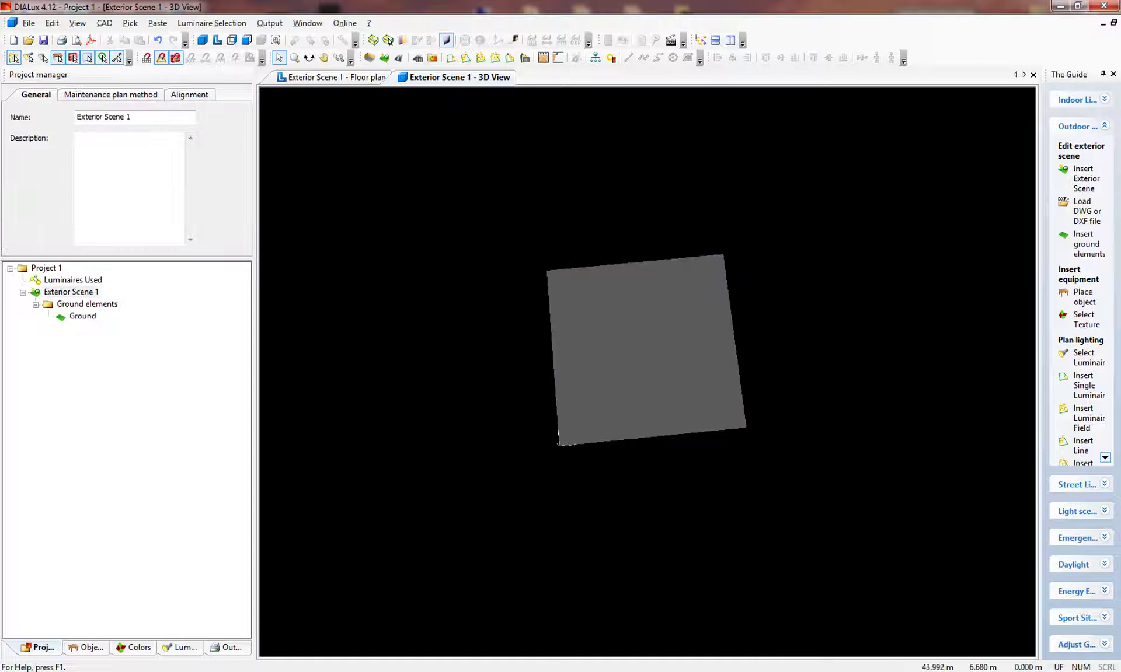
scroll(729, 379, up, 1)
click(642, 343)
click(485, 205)
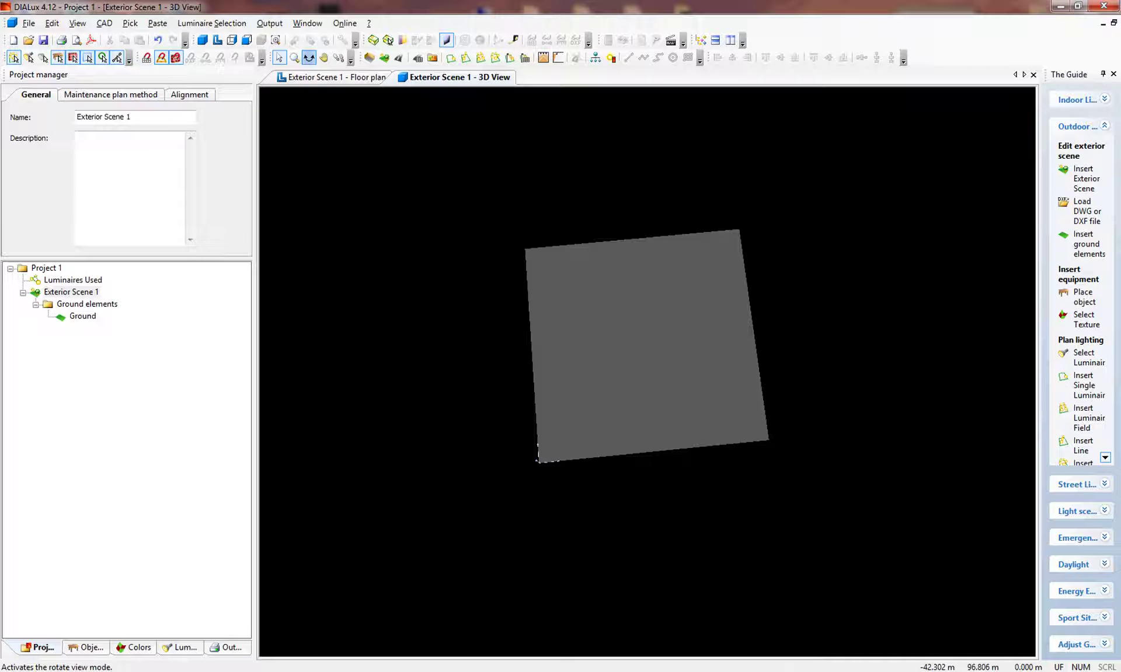
click(308, 58)
drag(688, 238, 660, 287)
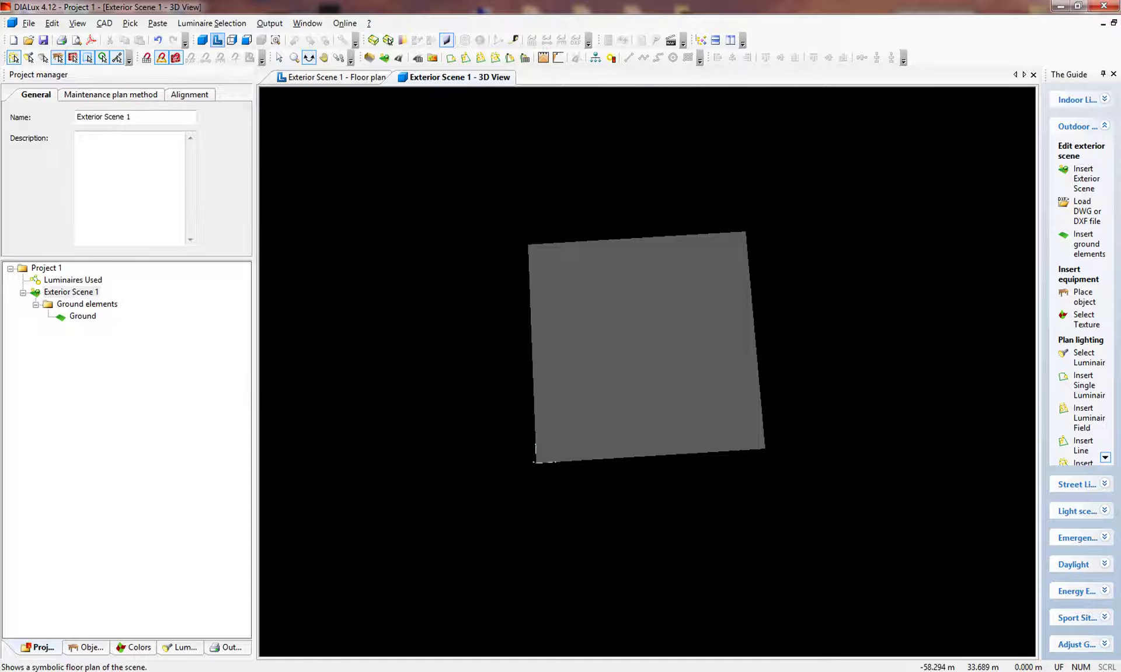
Show the floor plan of Exterior Scene 1 and select the Ground element with its whole outline in view.
click(217, 40)
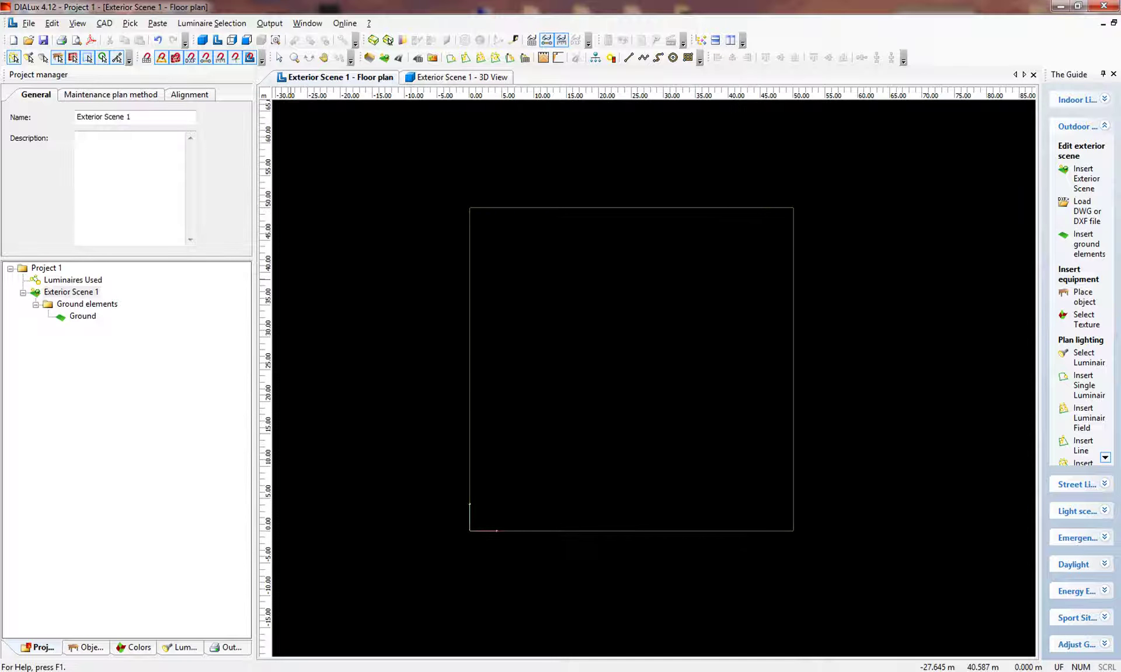
click(630, 369)
click(630, 369)
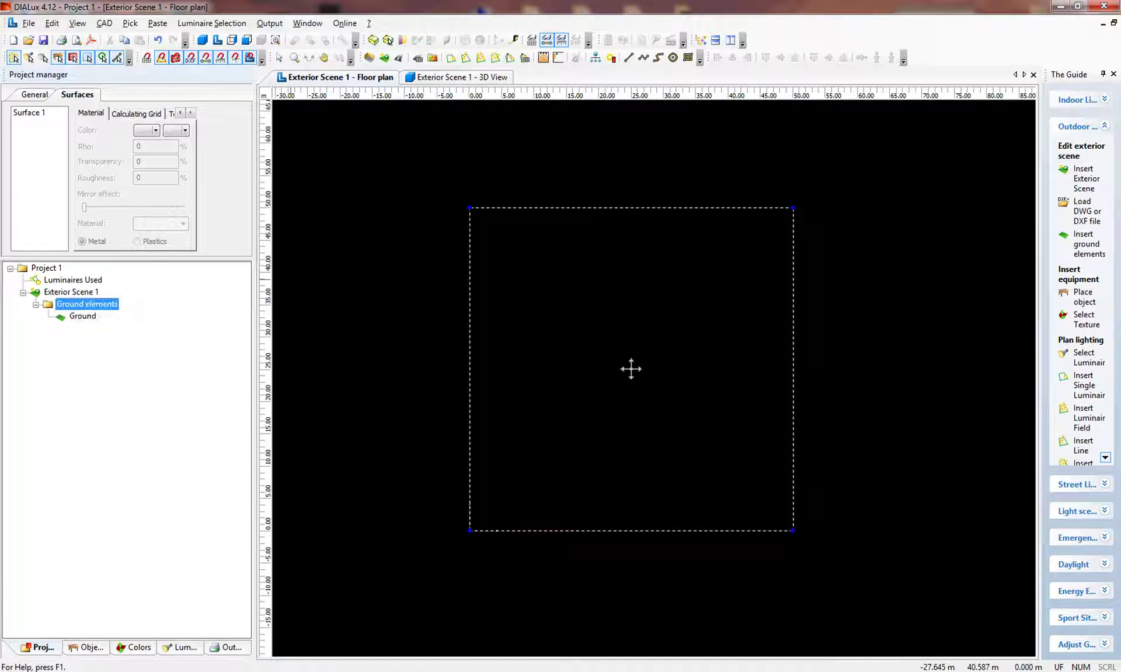
click(631, 369)
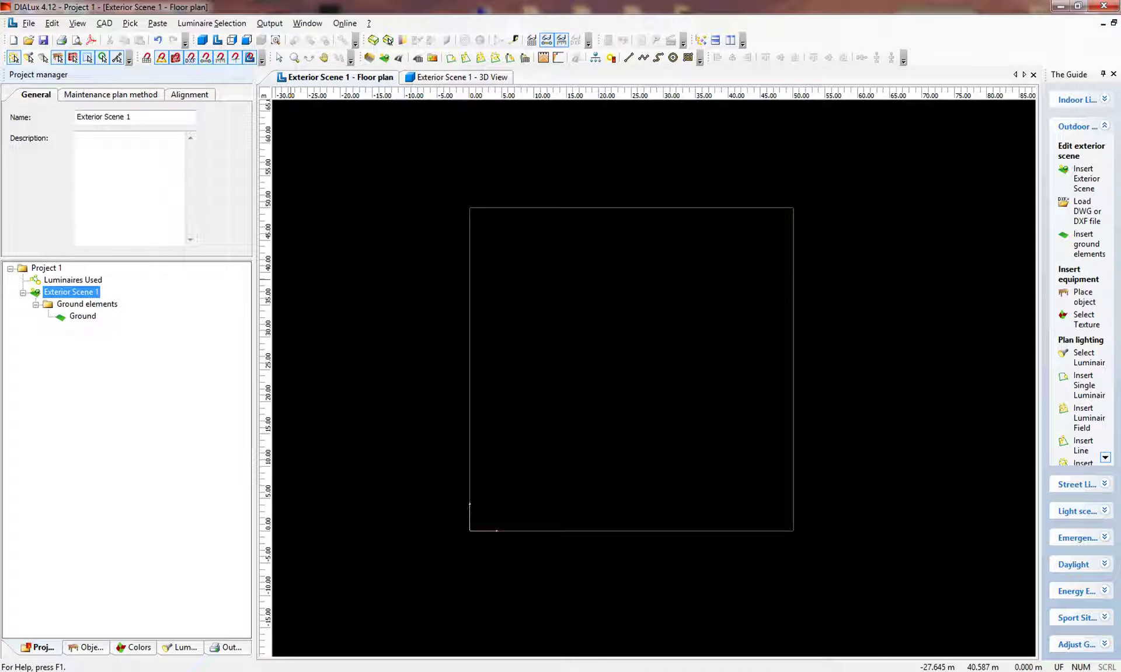
click(630, 369)
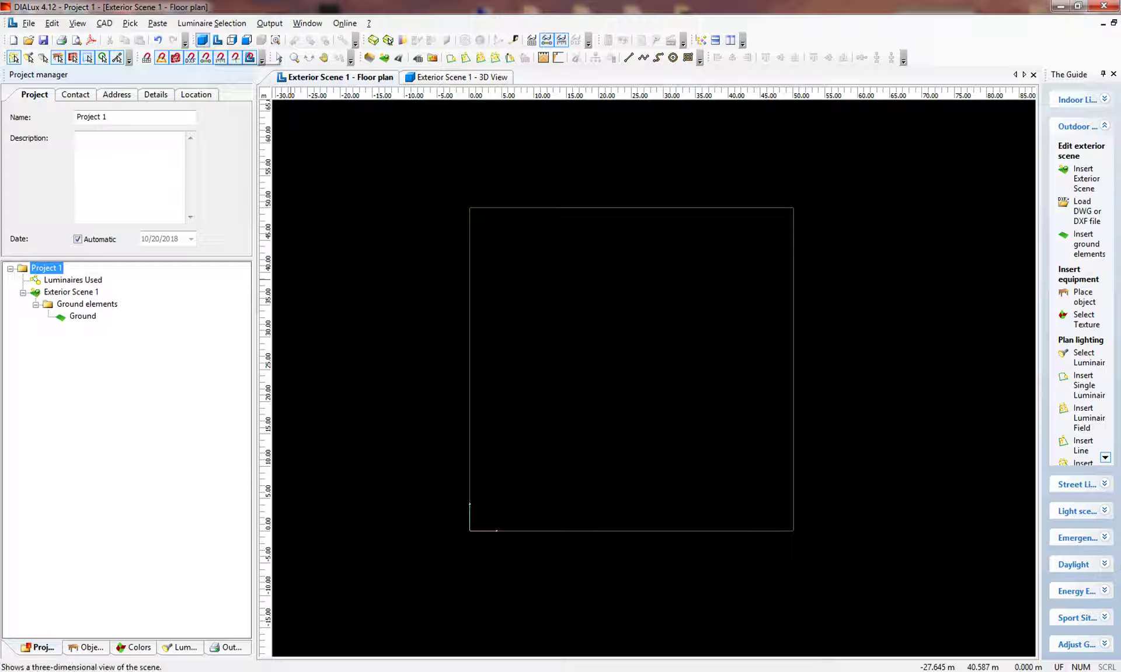
click(216, 40)
click(71, 292)
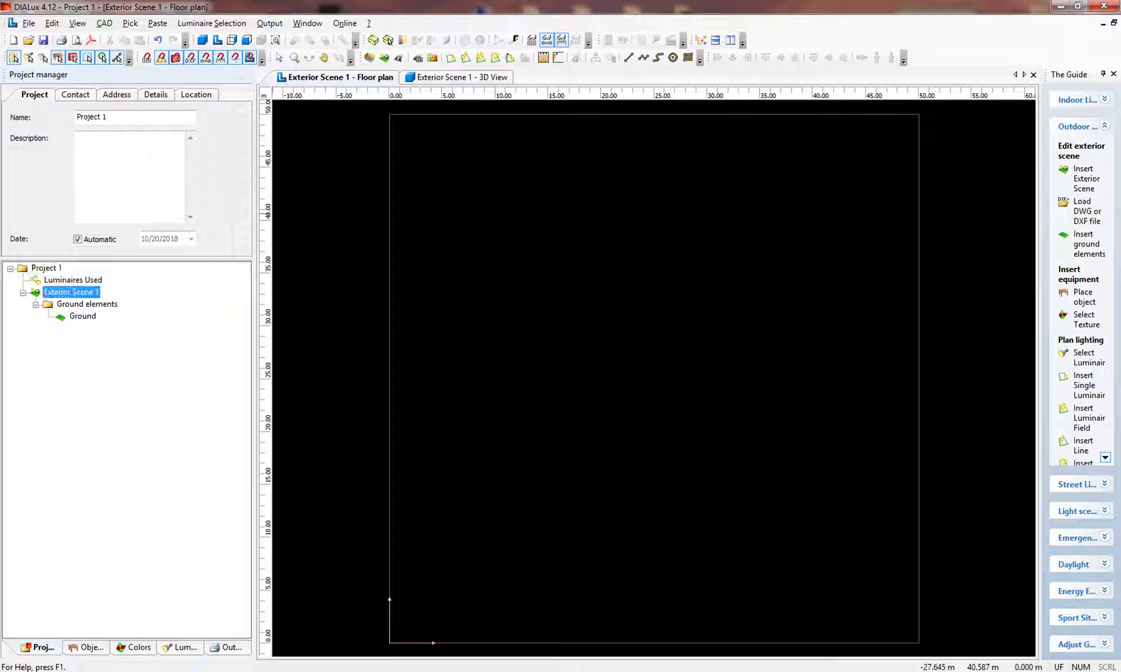
click(82, 316)
scroll(654, 378, down, 3)
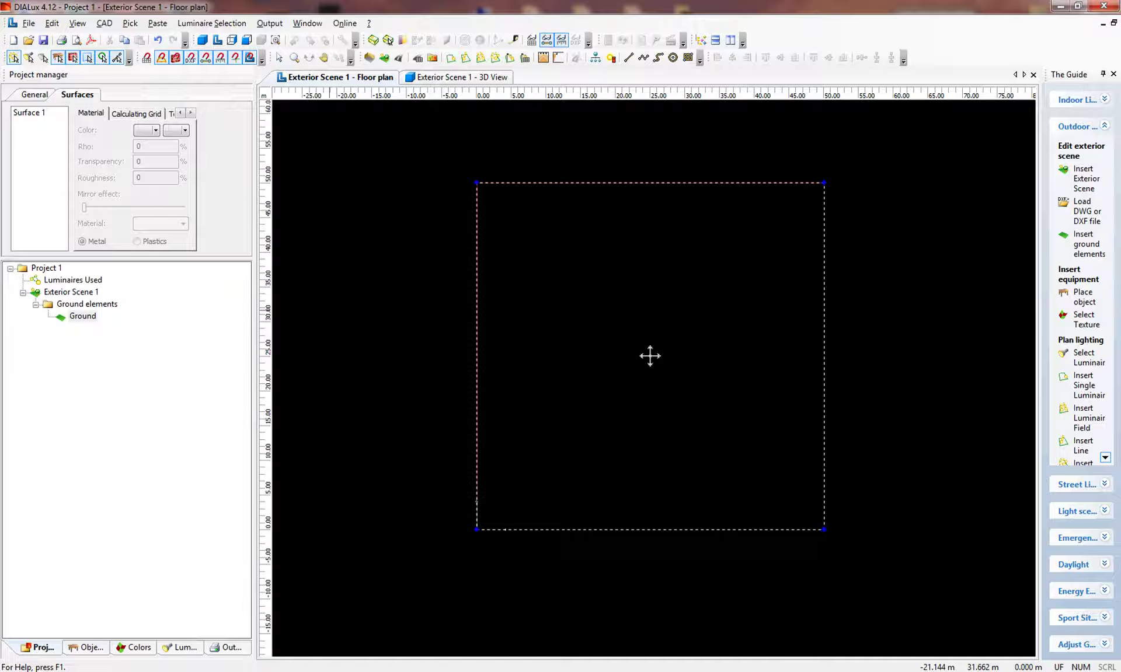
Insert a Ground Element as a strip across the middle of the ground, stretched to about 50 m by 7 m.
click(87, 647)
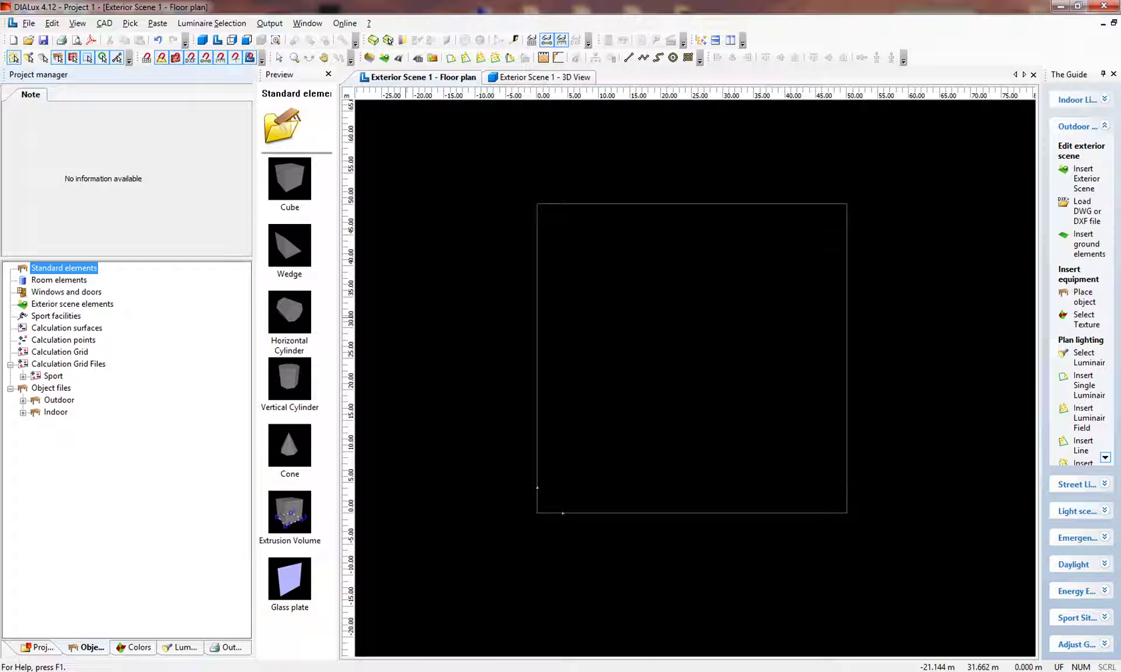
click(72, 304)
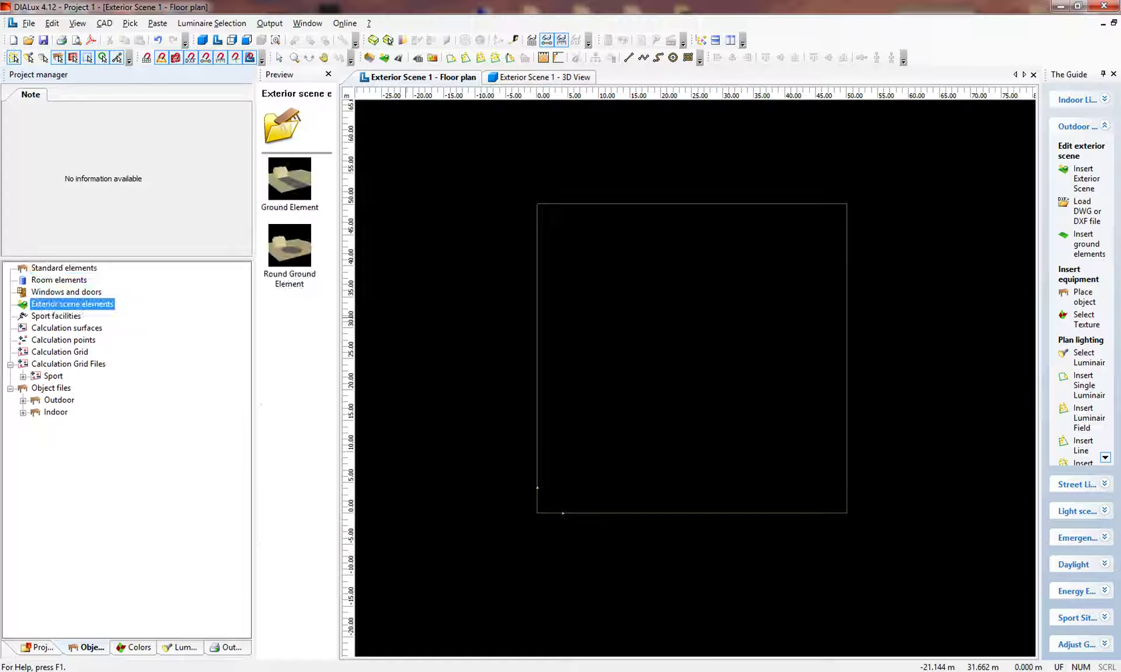
click(289, 179)
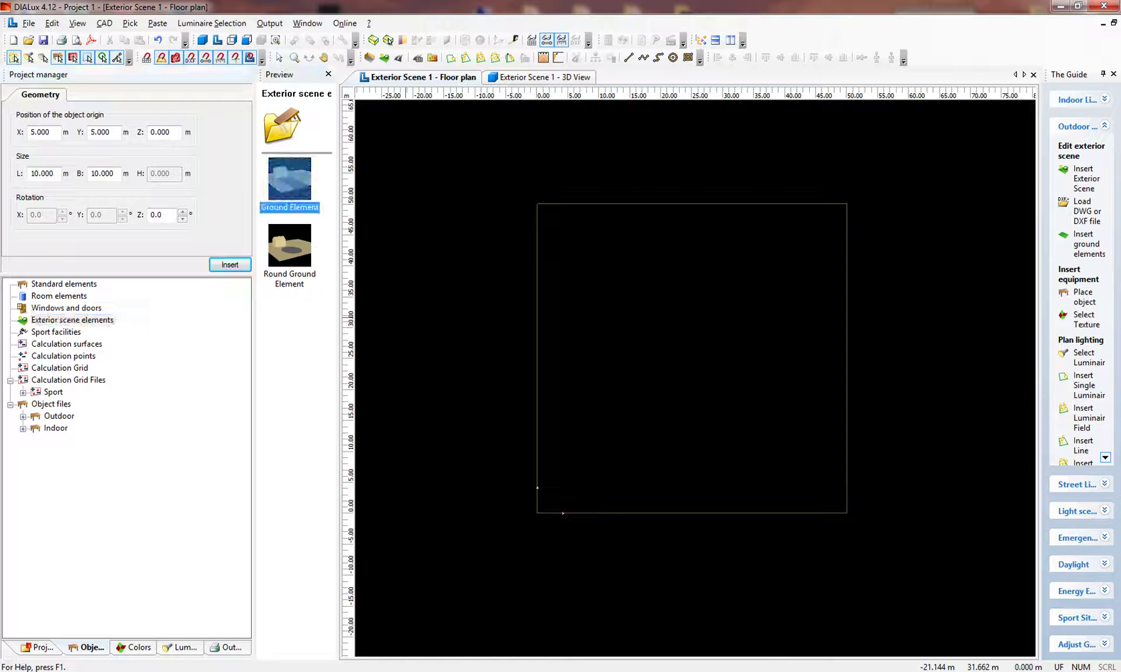
drag(290, 178, 846, 342)
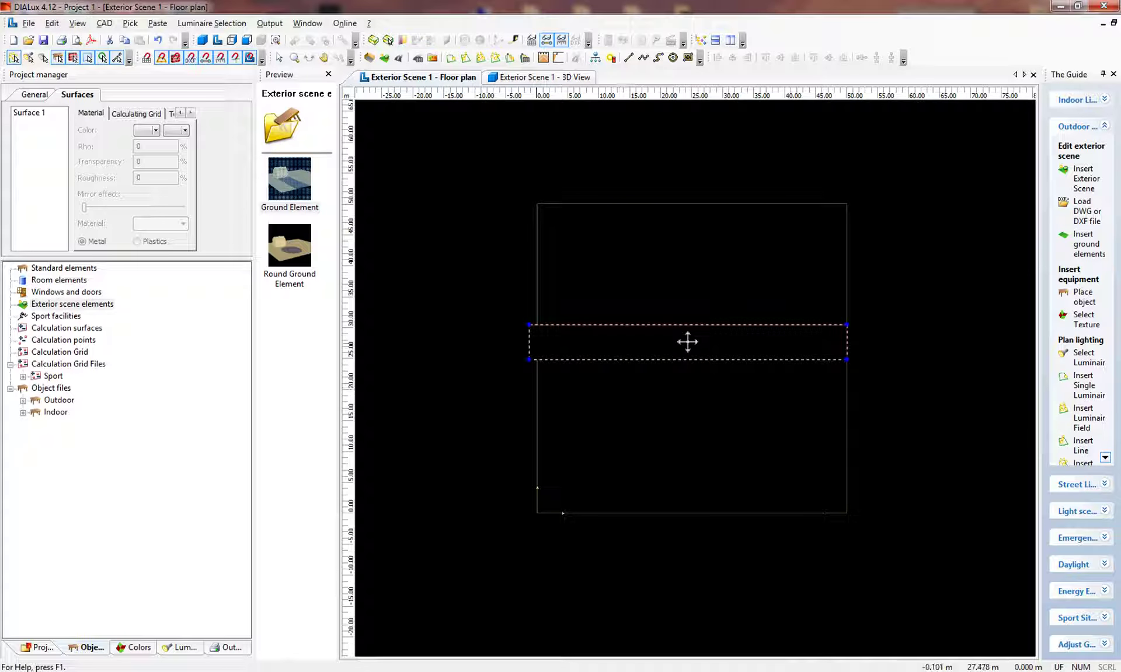
drag(529, 342, 537, 342)
middle_drag(693, 340, 667, 313)
drag(653, 329, 653, 340)
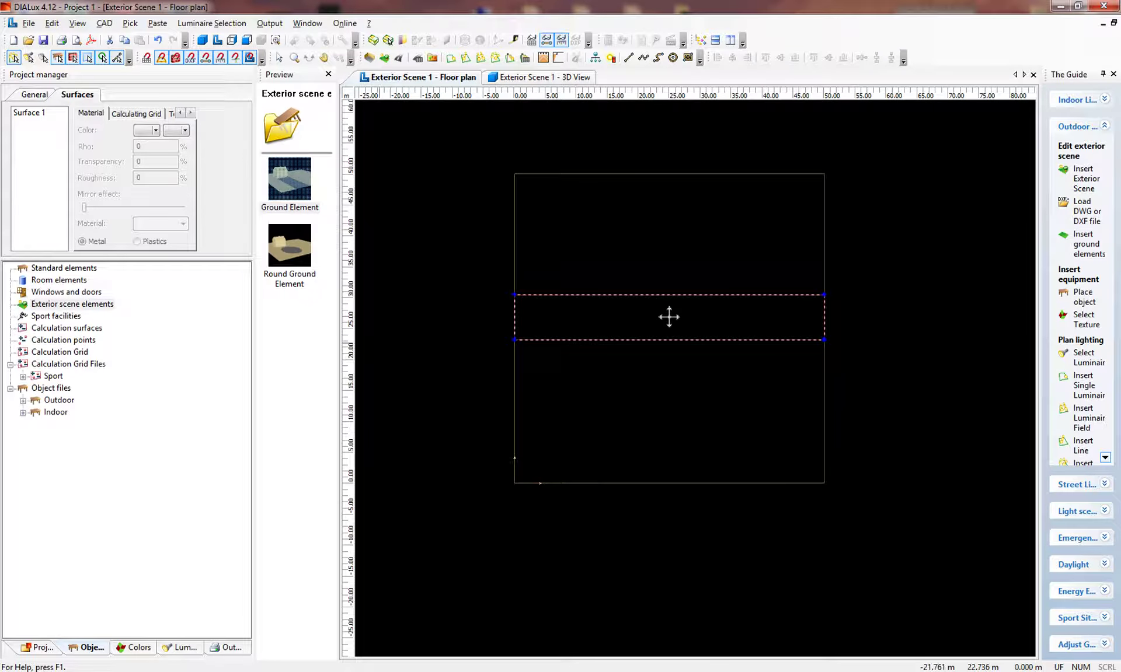
Rename the new ground element strip as ROAD in the project tree.
click(37, 647)
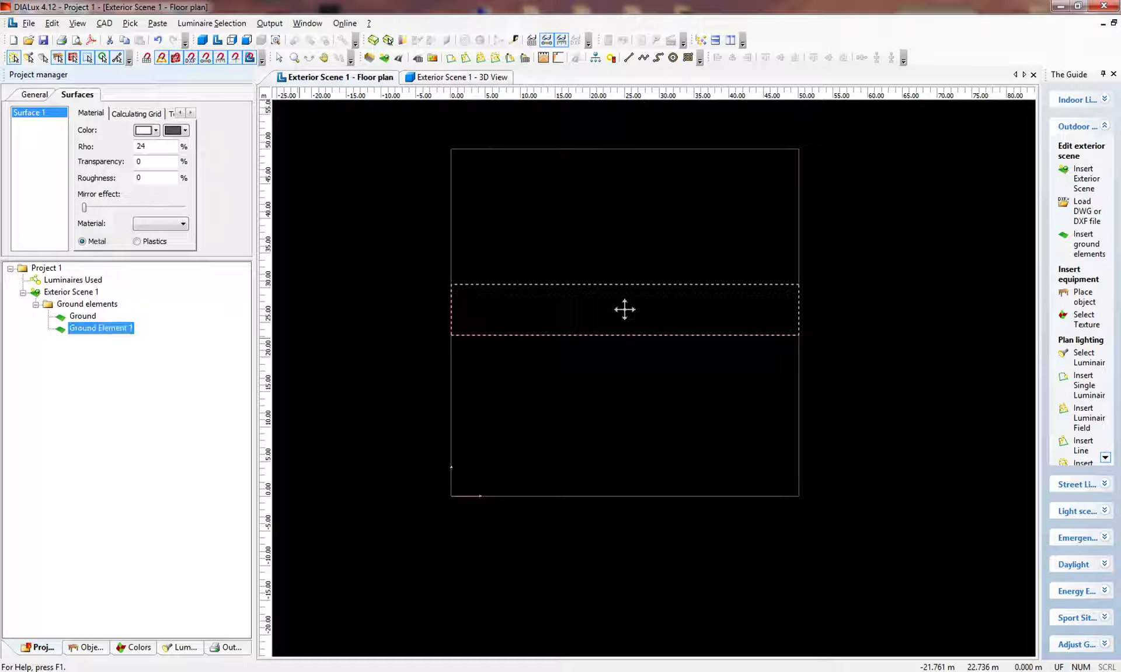
click(275, 40)
right_click(101, 329)
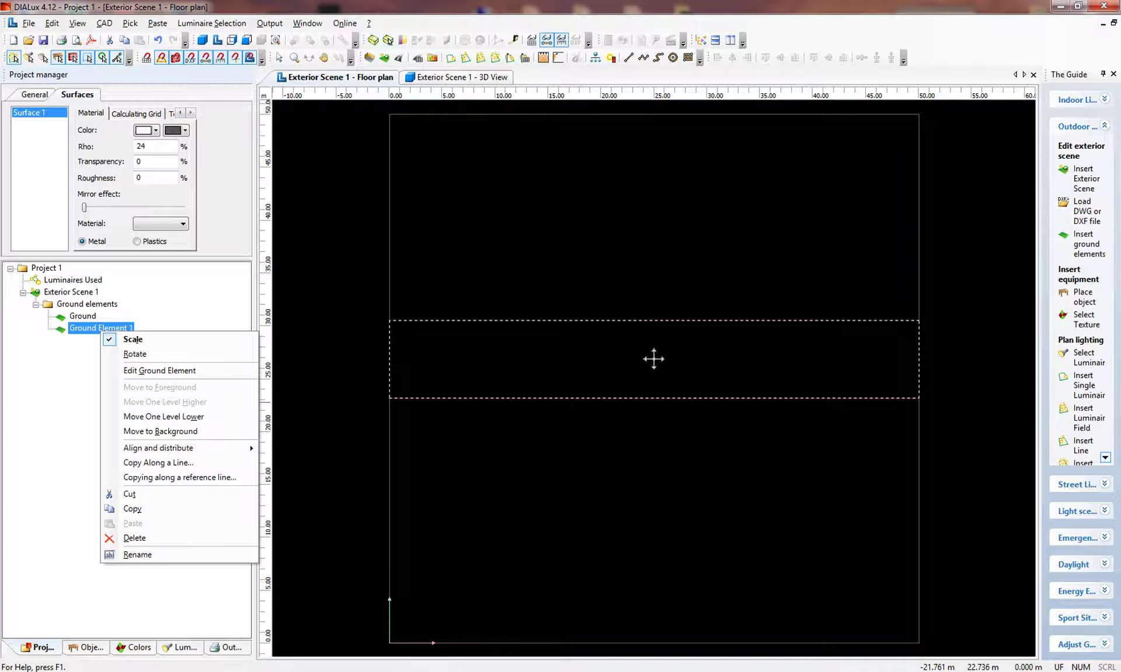
click(138, 554)
text(ROAD)
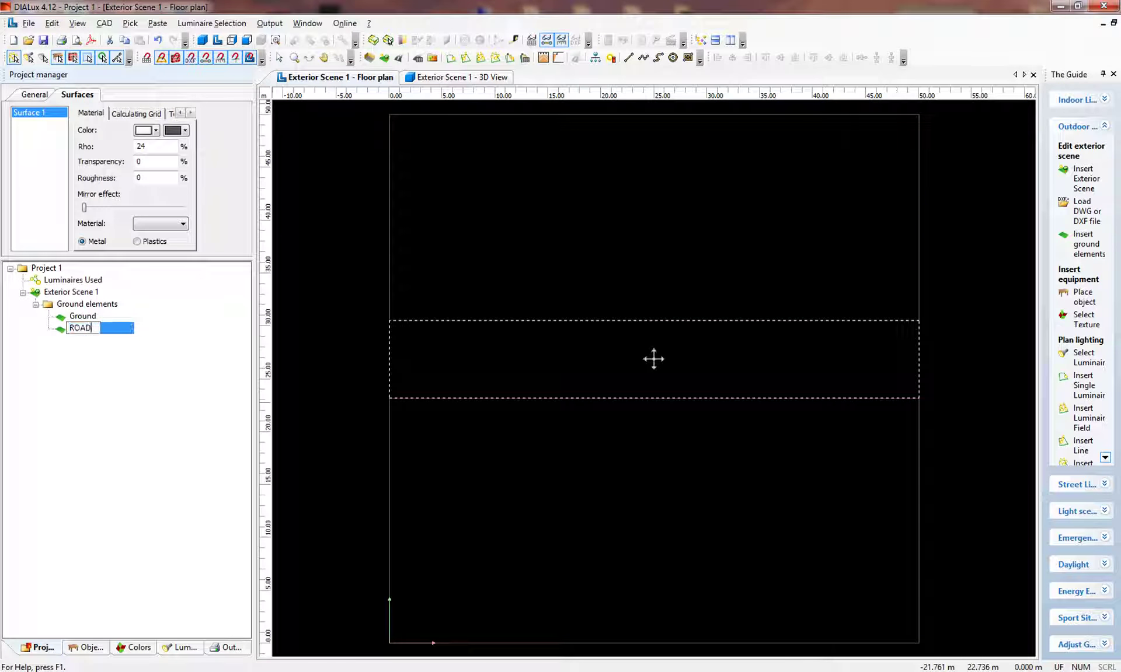
key(Return)
Set the ROAD surface's colour to dark green and show the scene in 3D.
click(155, 130)
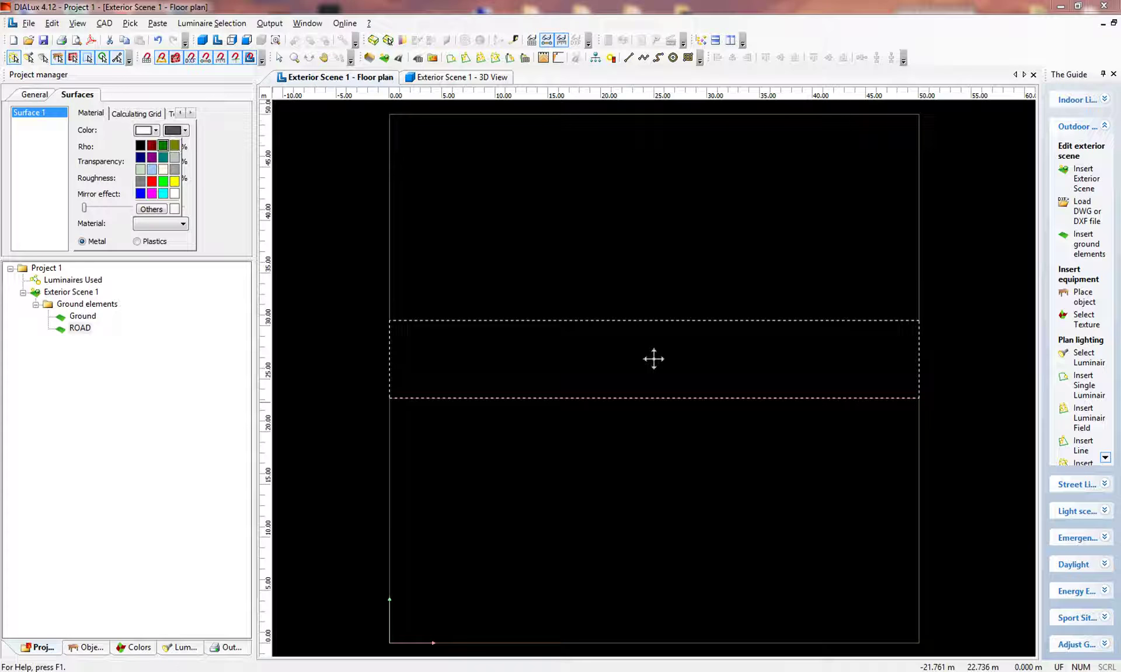
click(163, 145)
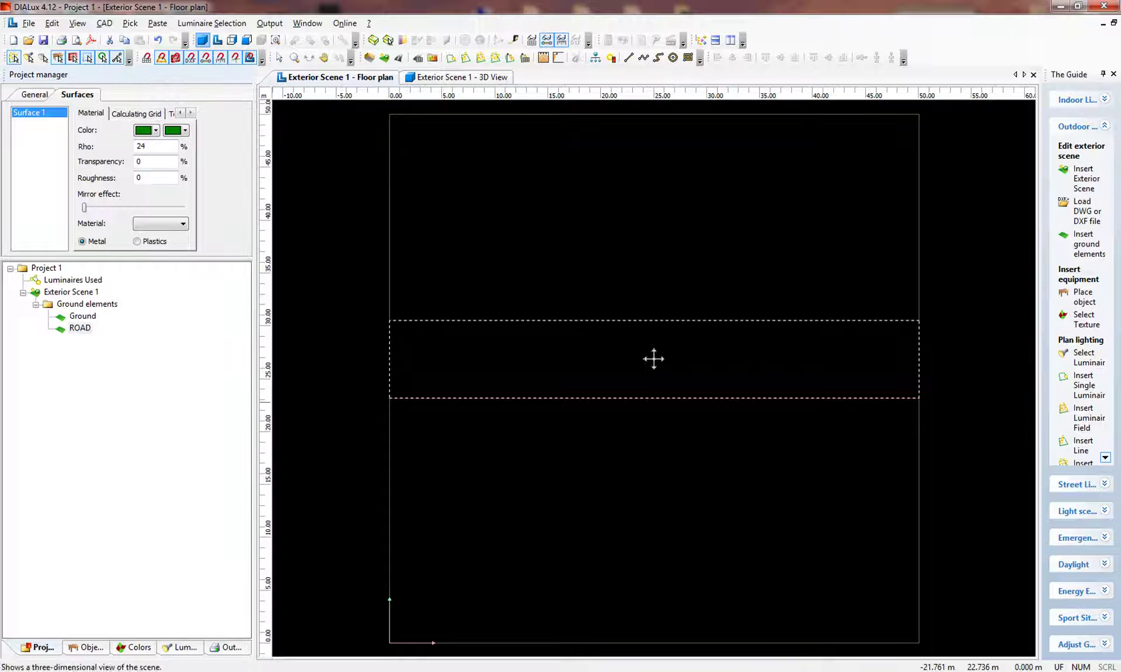
click(202, 40)
click(279, 57)
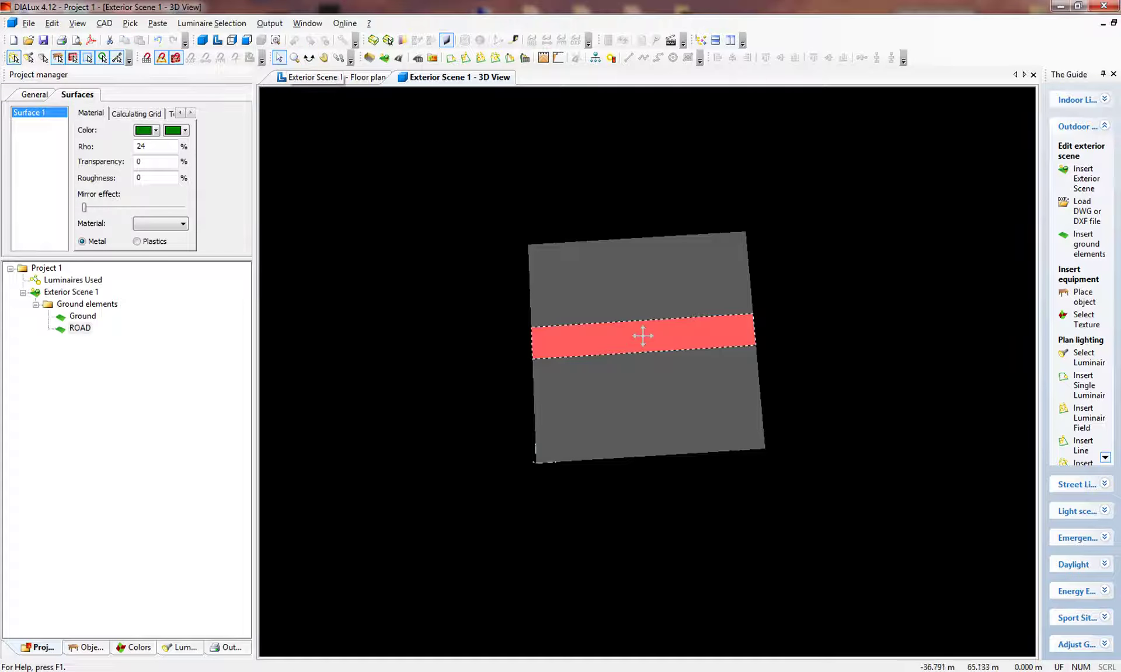
Inspect the green ROAD strip in the 3D view, and return to the floor plan with ROAD selected.
click(512, 379)
scroll(490, 309, up, 1)
click(309, 58)
drag(374, 242, 376, 258)
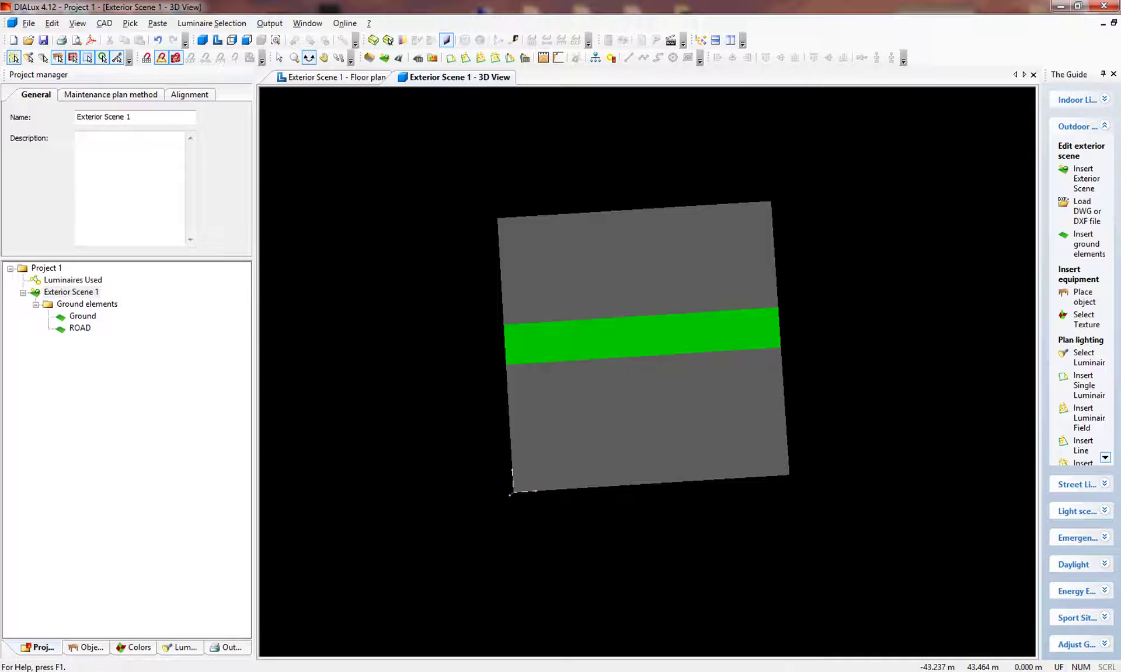
click(79, 328)
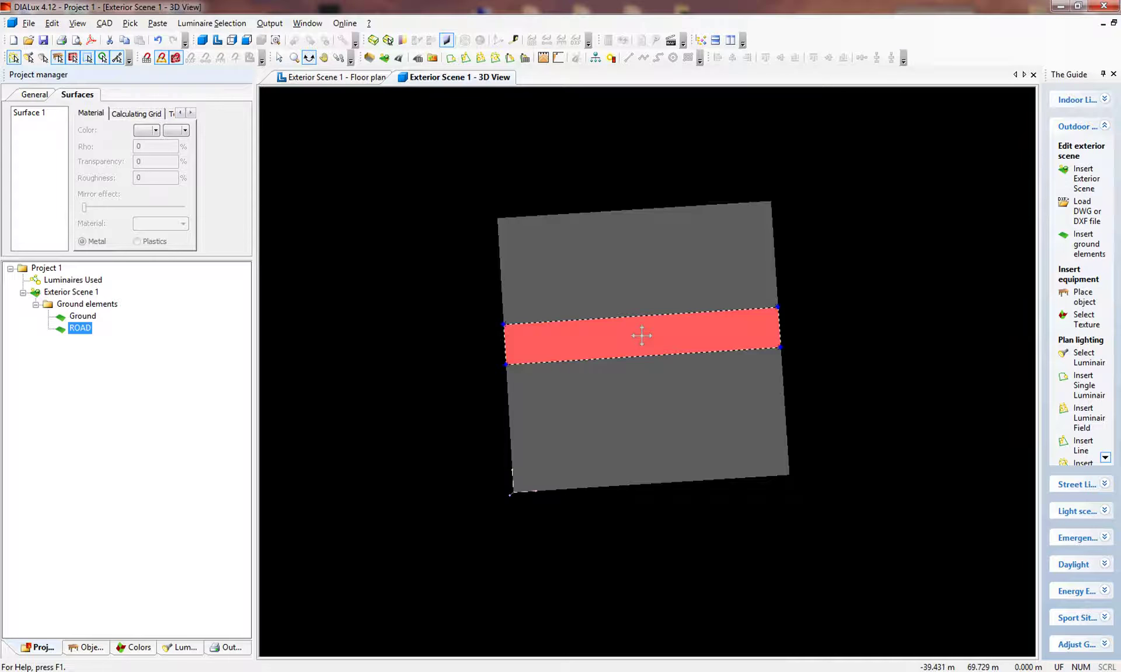
click(217, 40)
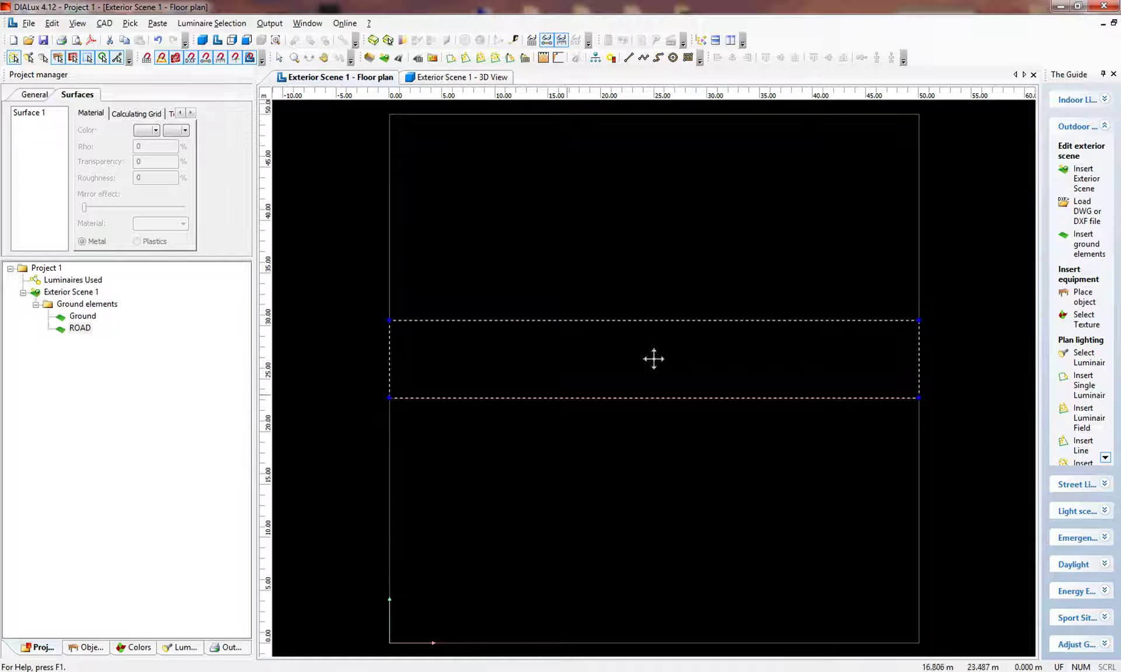
scroll(654, 359, down, 1)
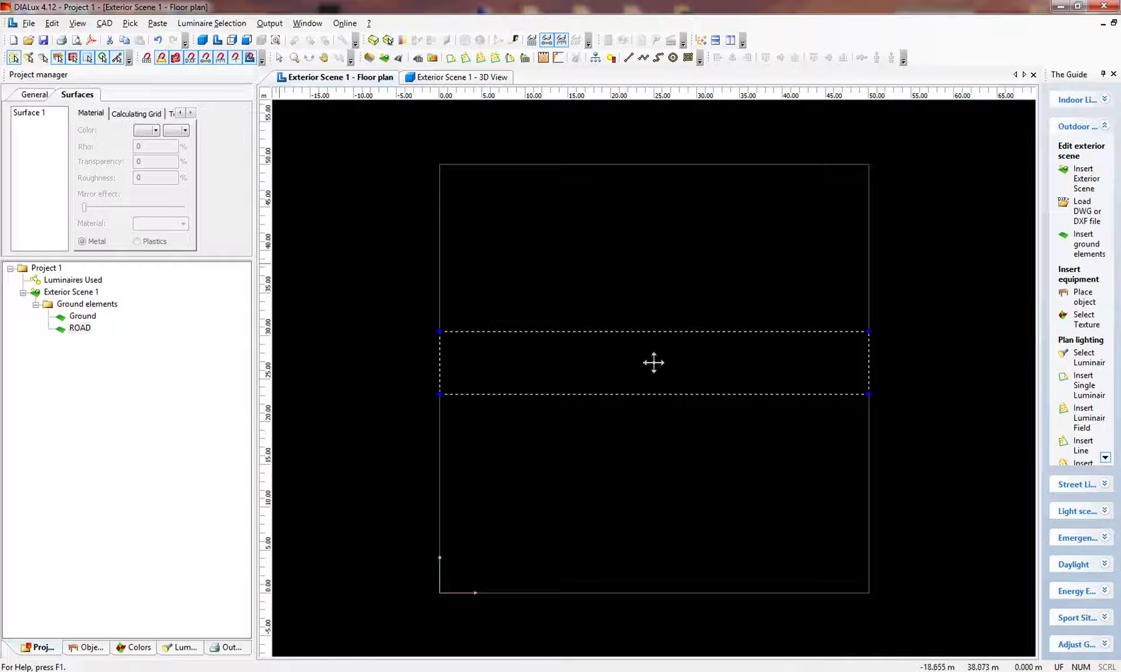
Insert House1 from the outdoor detached houses above the road at about X 10.9, Y 42.5 m, rotated 180° about Z.
click(86, 648)
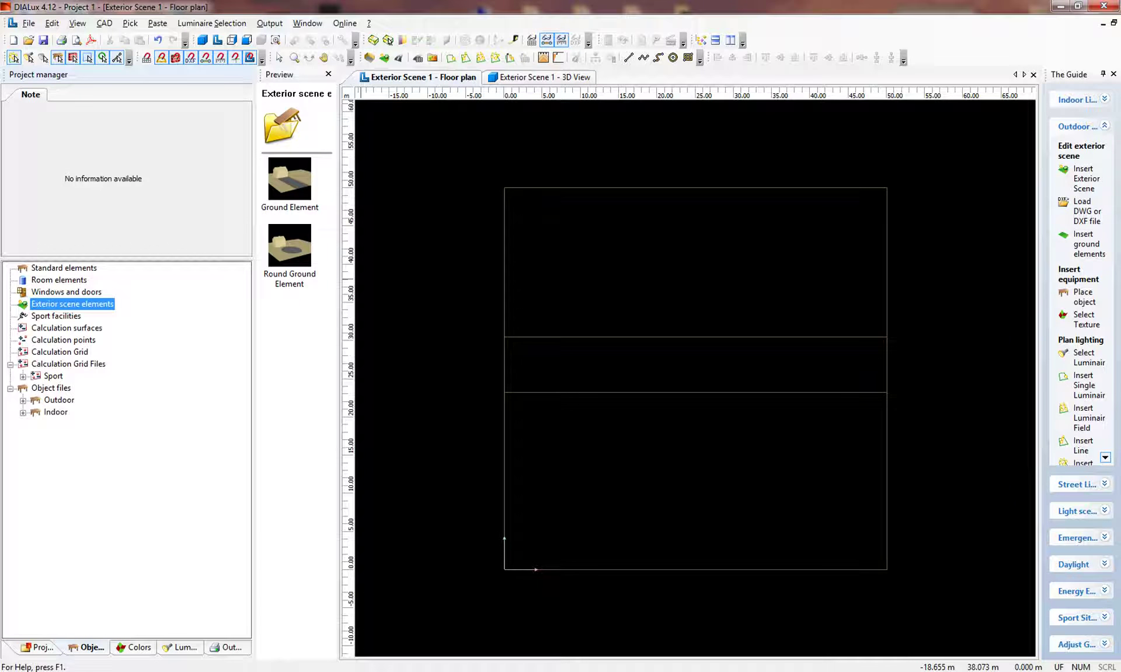
click(23, 400)
click(35, 436)
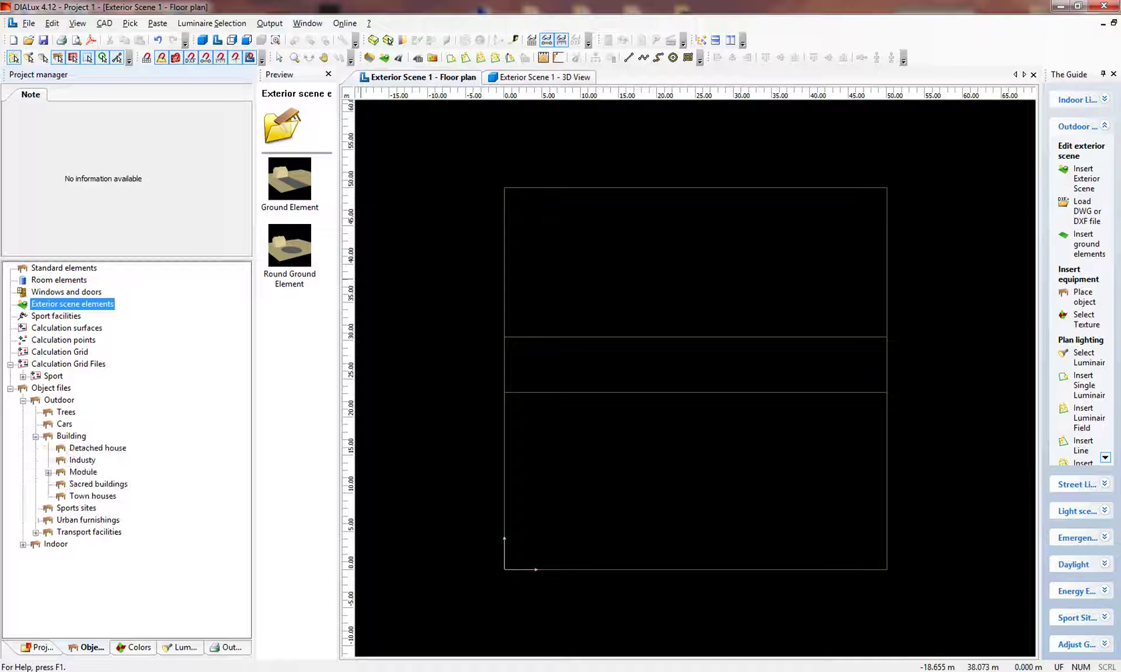
click(97, 448)
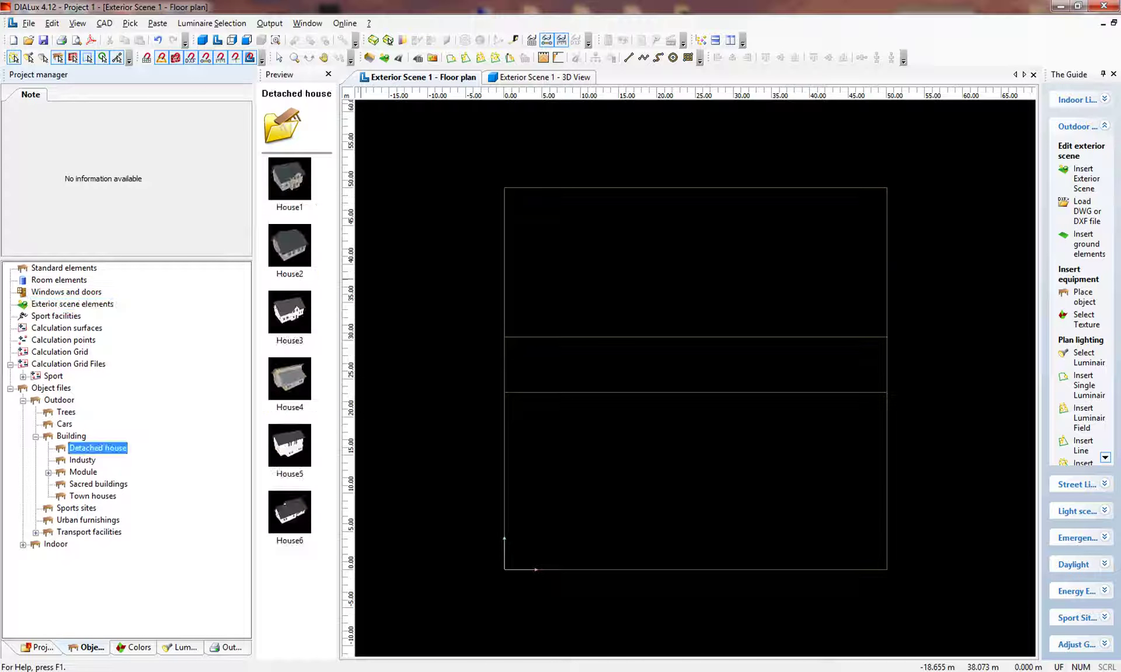
click(289, 179)
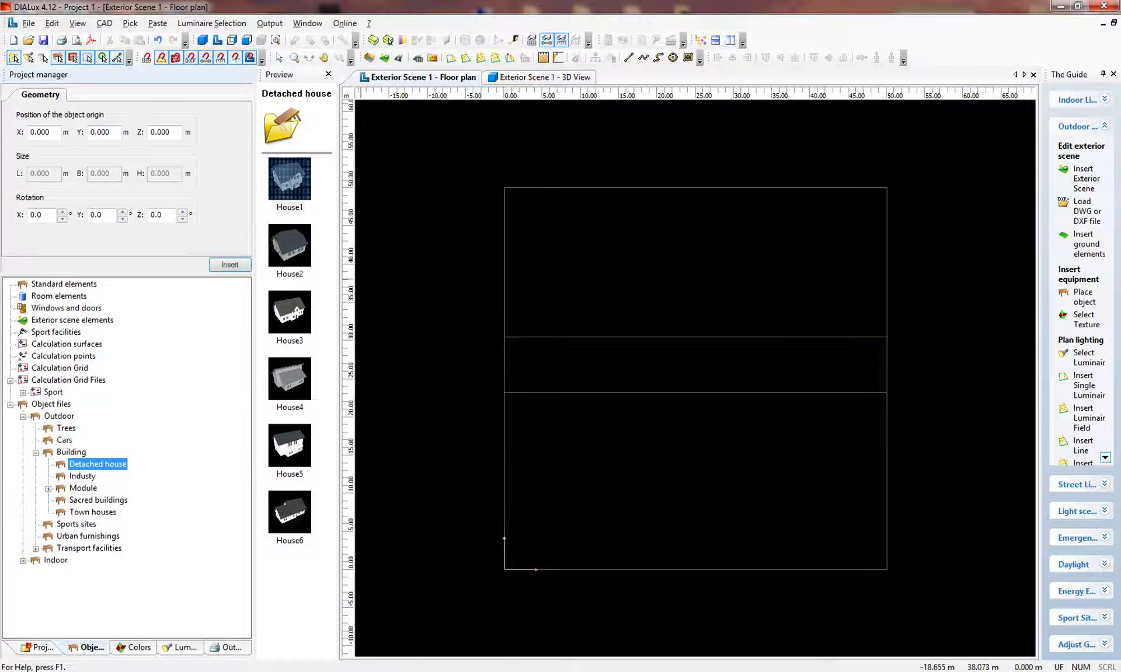
drag(290, 179, 541, 264)
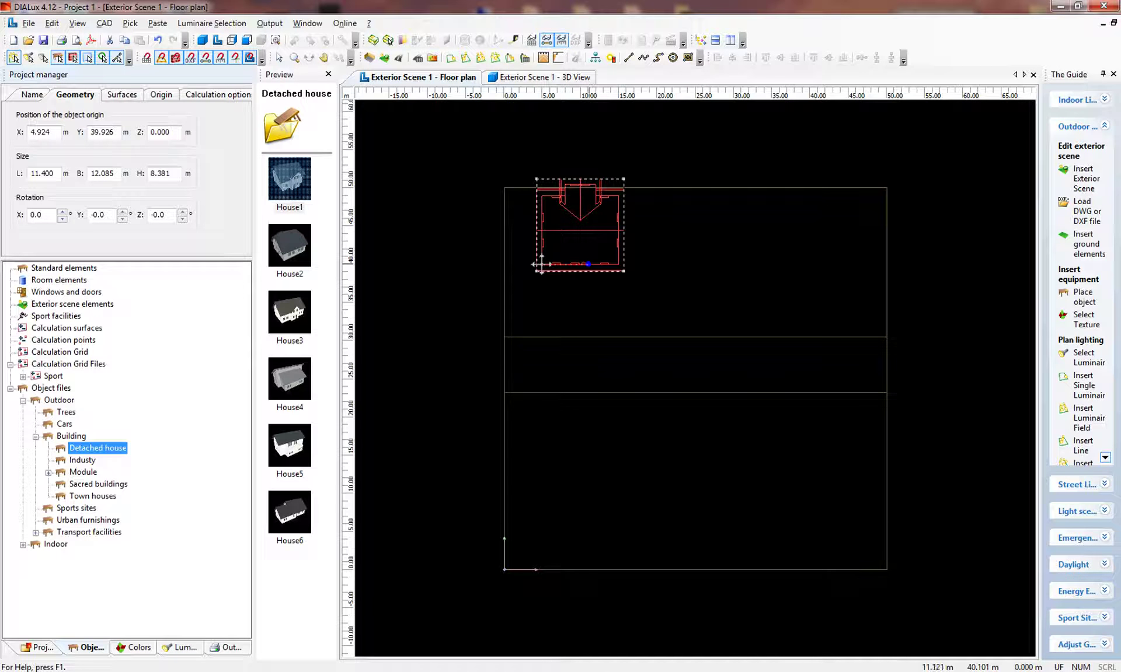
mouse_move(588, 264)
mouse_down()
mouse_move(499, 280)
mouse_move(495, 267)
mouse_move(588, 244)
mouse_up()
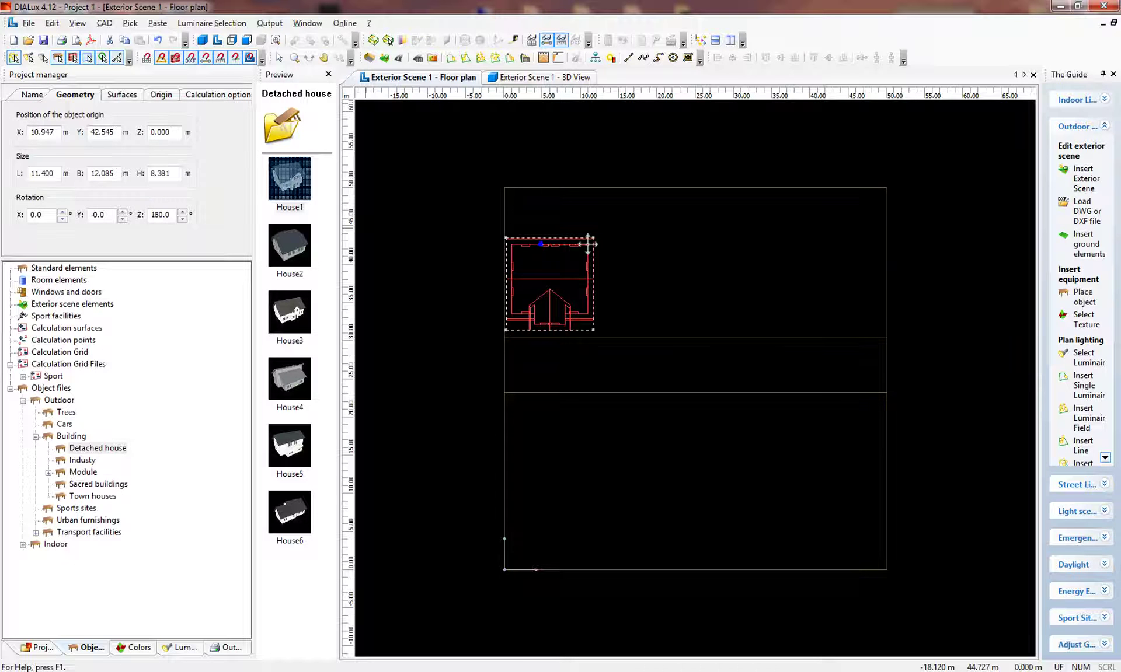
Insert House6 above the road, east of House1, at about X 26.1 m, Y 32.4 m.
click(290, 511)
drag(289, 511, 703, 321)
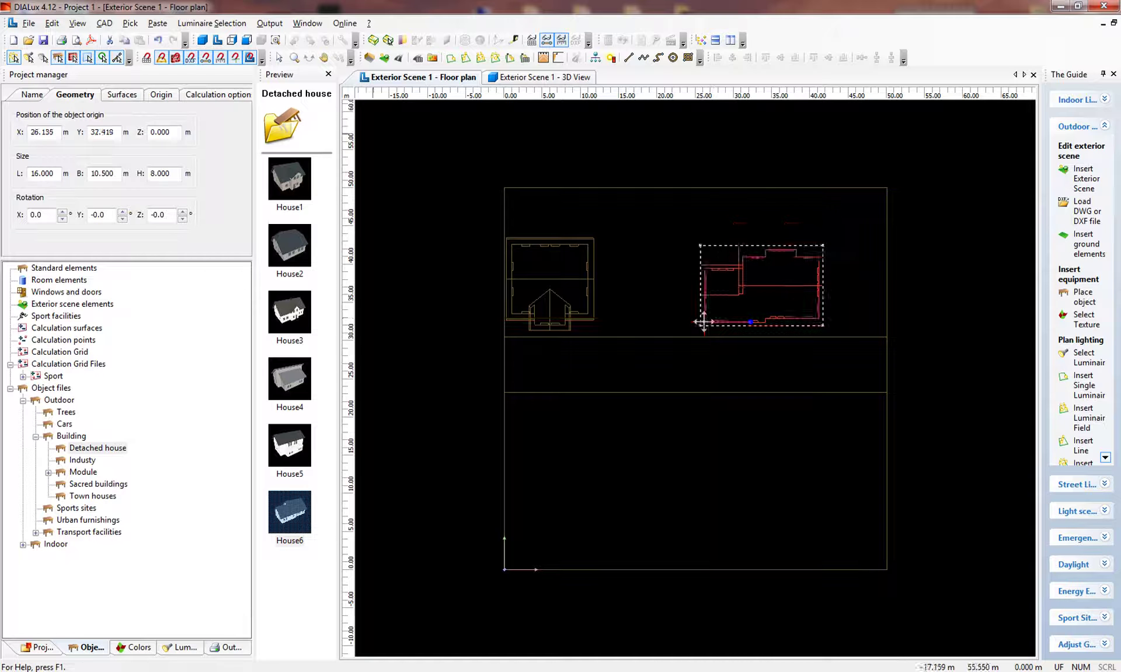
Examine the two houses in 3D from the front and the rear to check how they face the road.
click(203, 39)
click(279, 57)
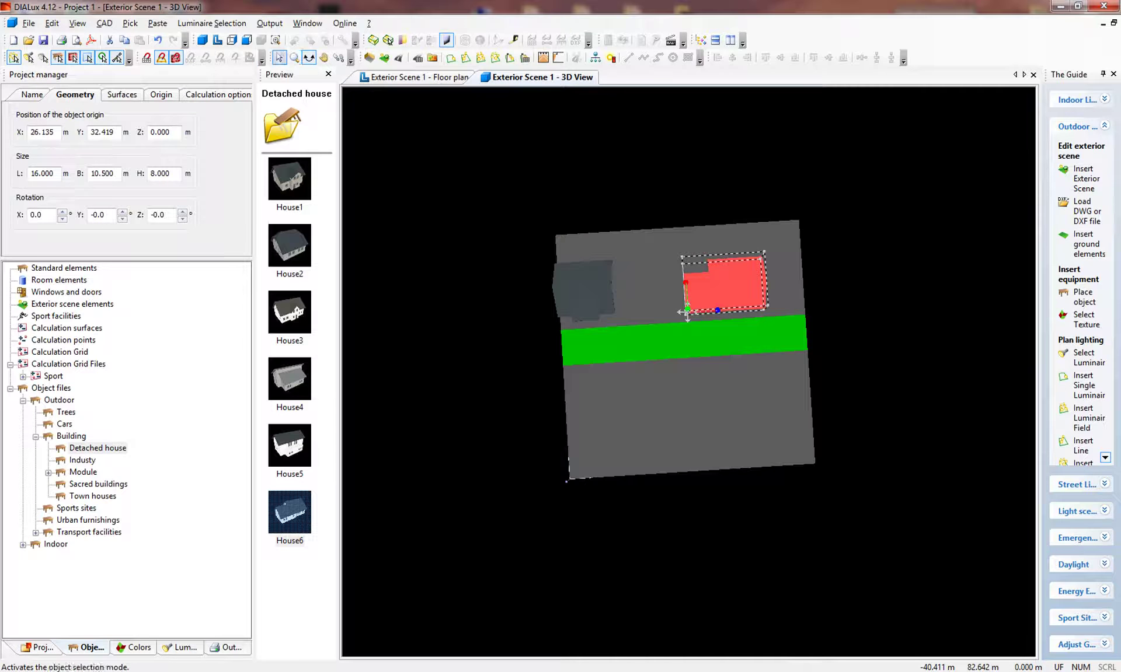
click(309, 57)
drag(397, 122, 464, 164)
click(279, 57)
click(435, 153)
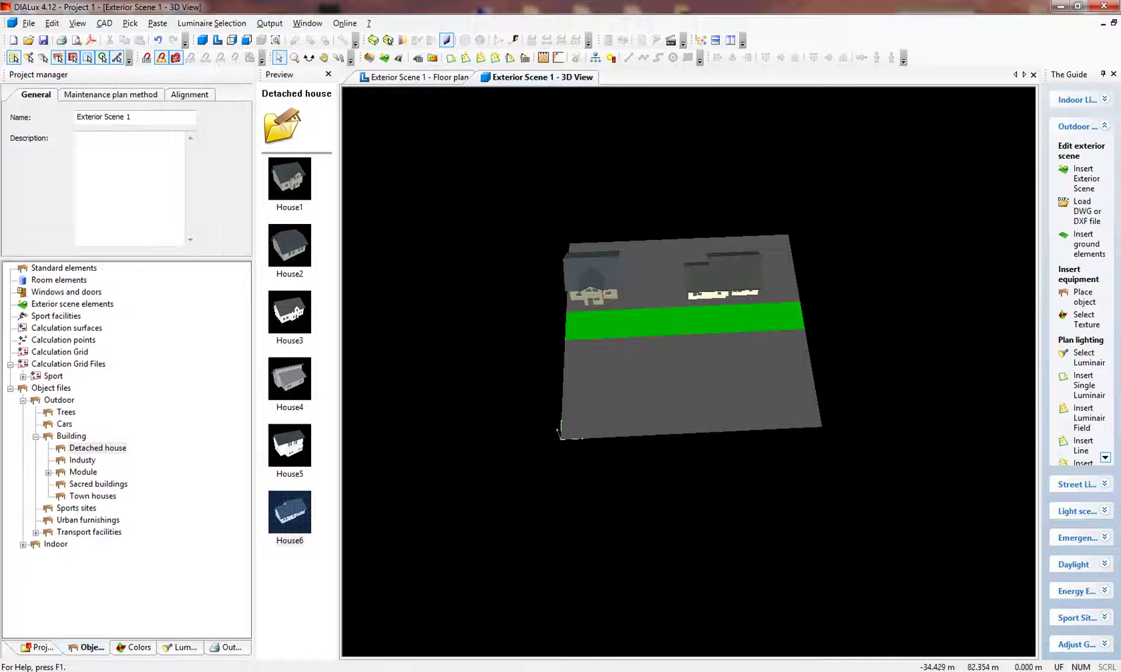
click(309, 57)
drag(738, 352, 616, 310)
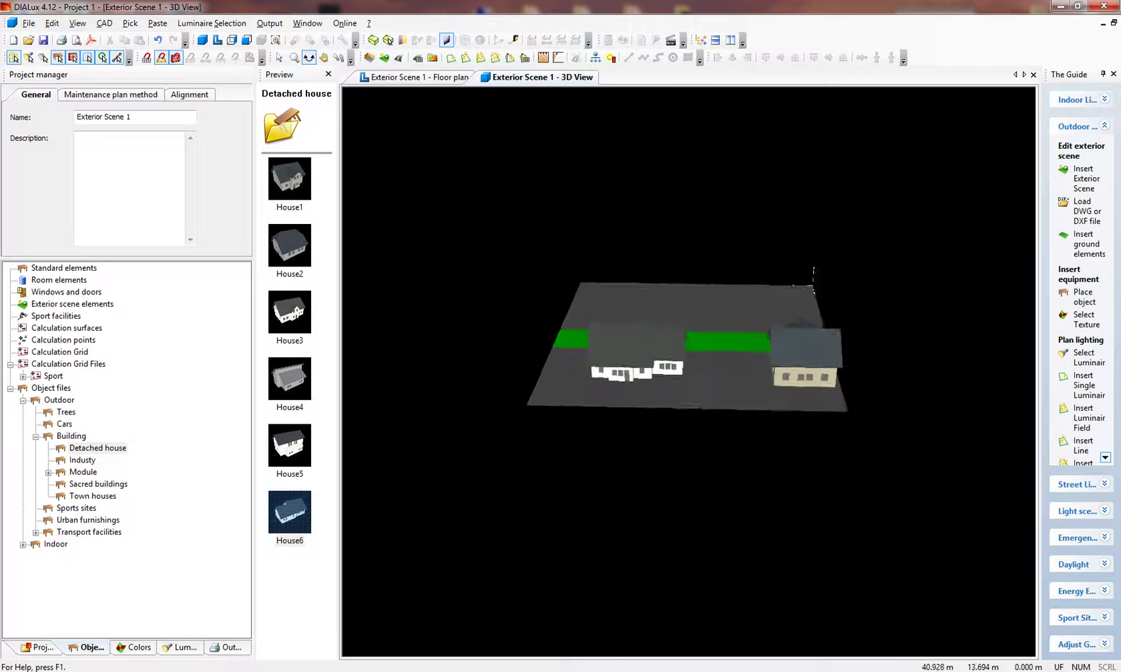
scroll(689, 341, up, 4)
scroll(689, 340, down, 3)
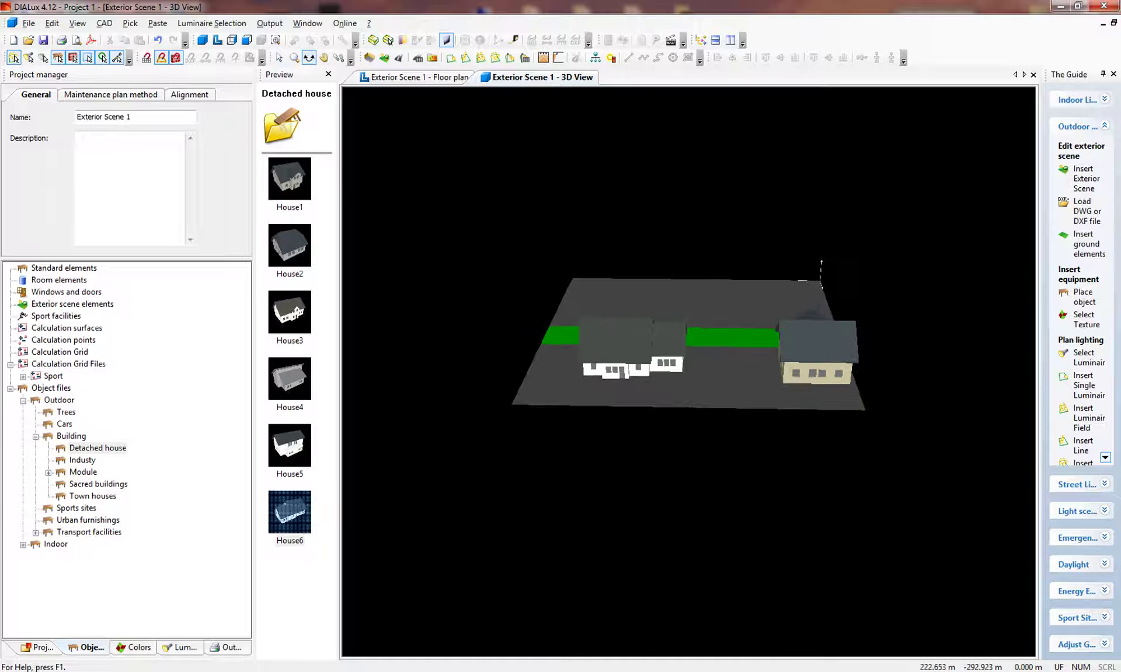
Rotate House6 by 180° in the floor plan and keep it above the road.
click(217, 41)
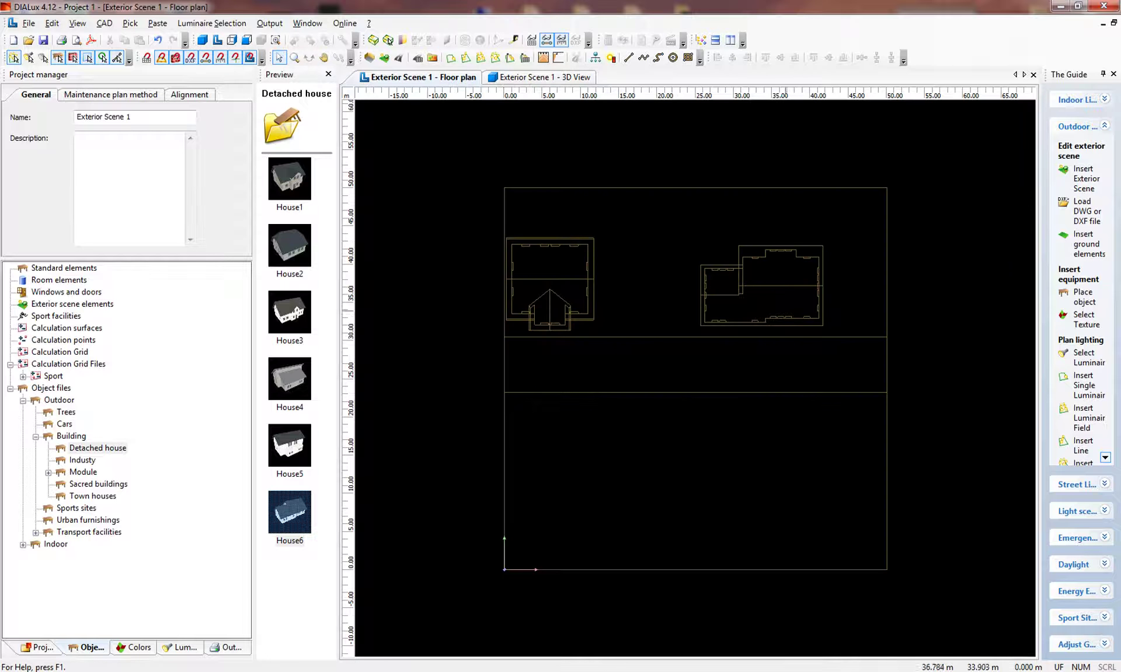
right_click(704, 316)
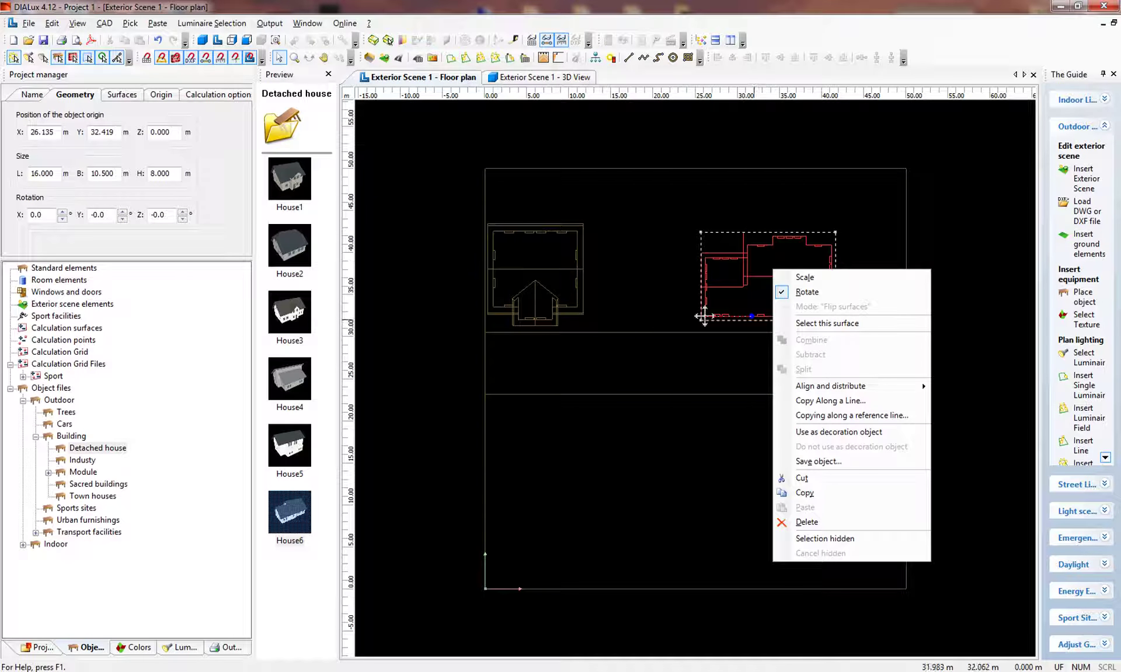
drag(752, 316, 851, 227)
Stretch the Ground and the ROAD strip eastward in the floor plan to about 98 m long each.
click(694, 378)
scroll(695, 378, down, 3)
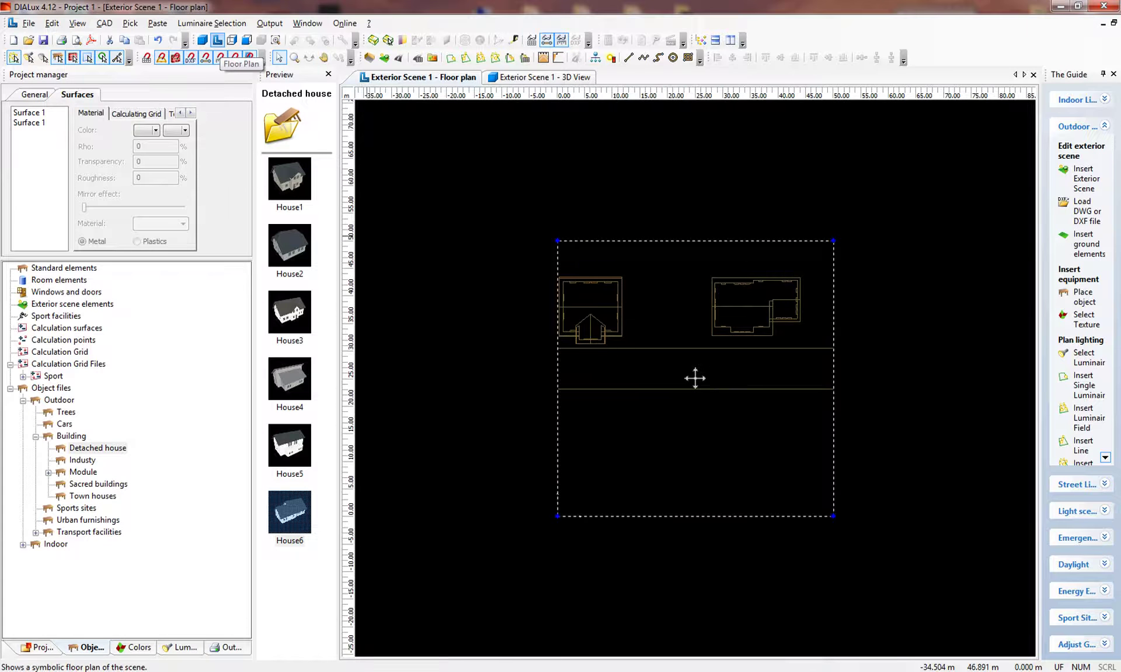
click(217, 39)
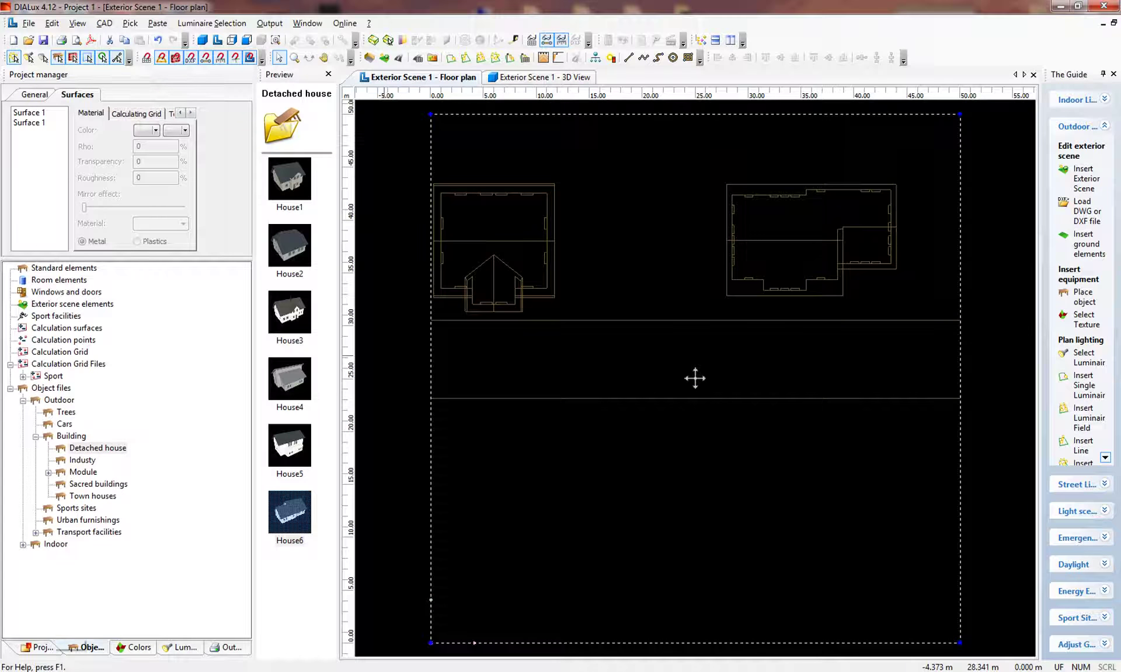
click(38, 647)
scroll(653, 379, down, 2)
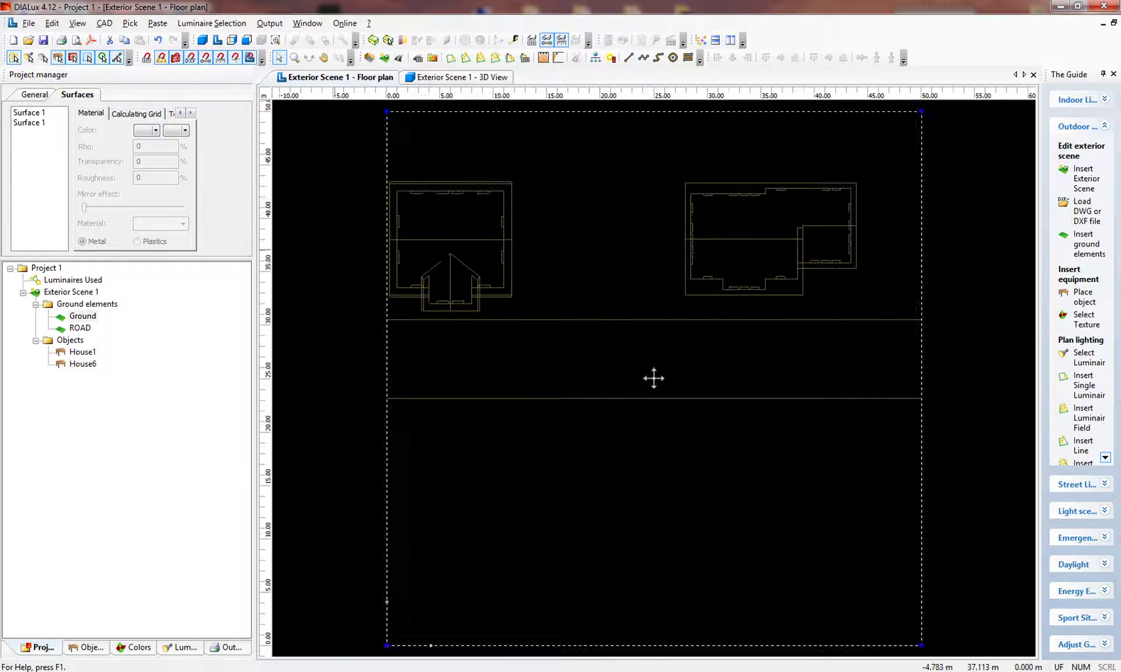
scroll(653, 378, down, 1)
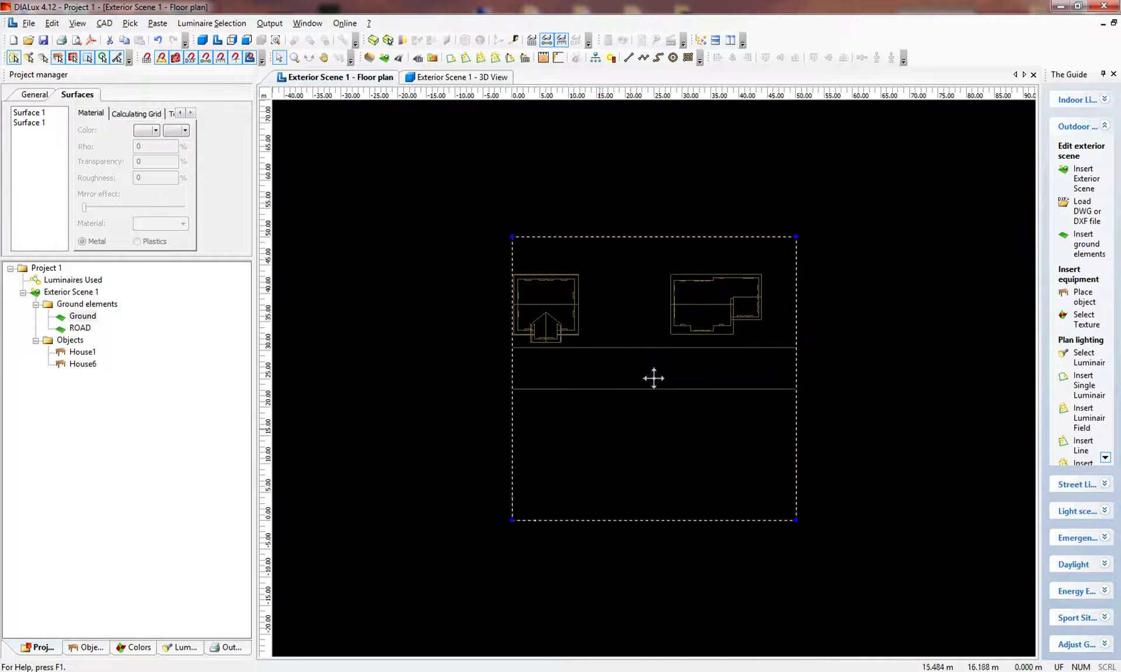
scroll(653, 379, down, 1)
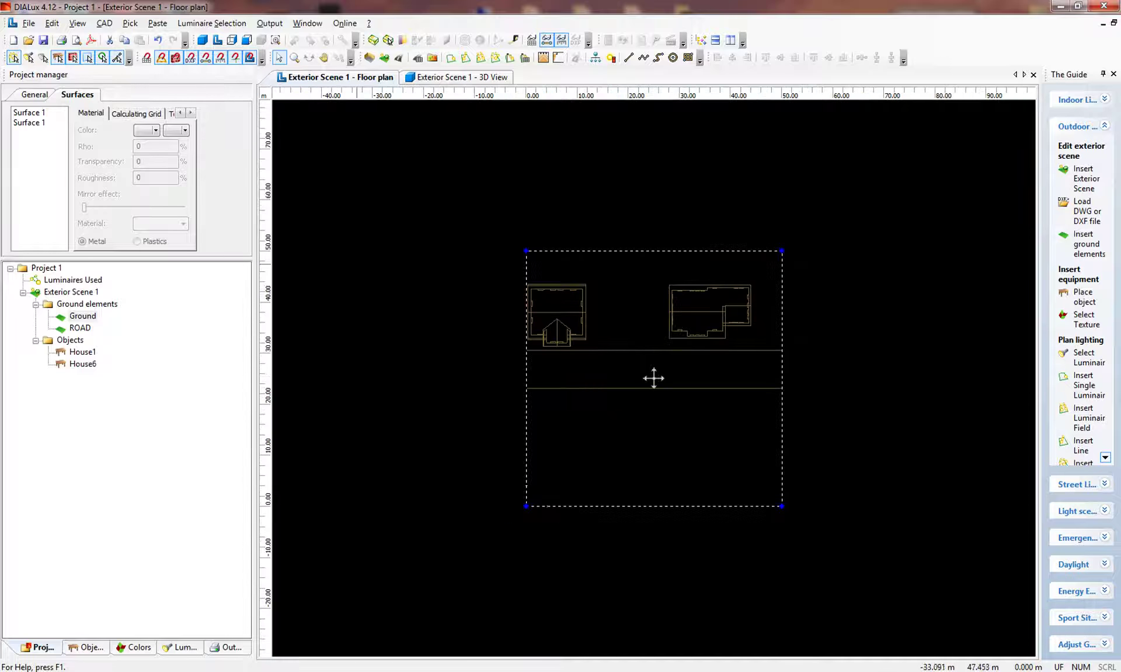
drag(574, 390, 503, 391)
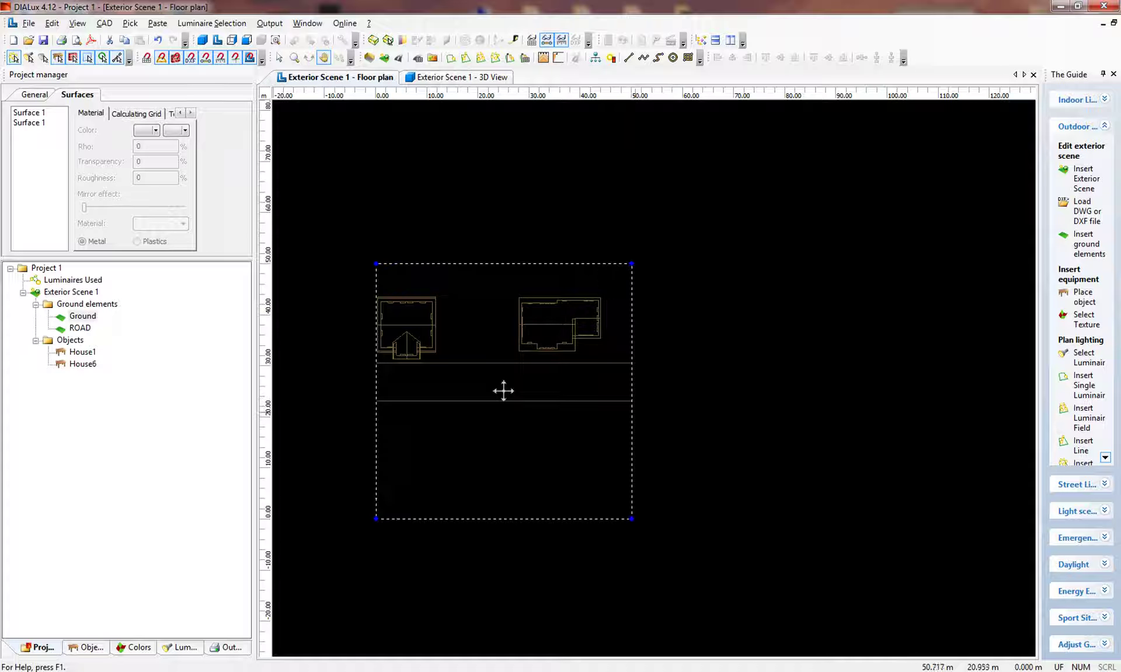
drag(632, 416, 879, 417)
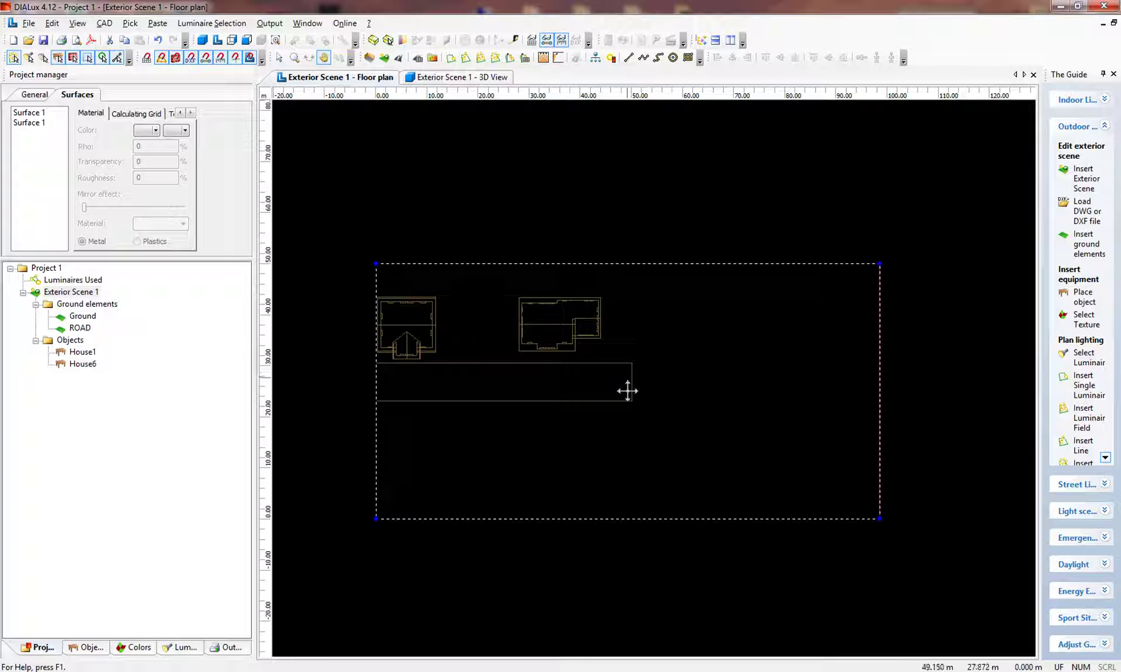
click(627, 391)
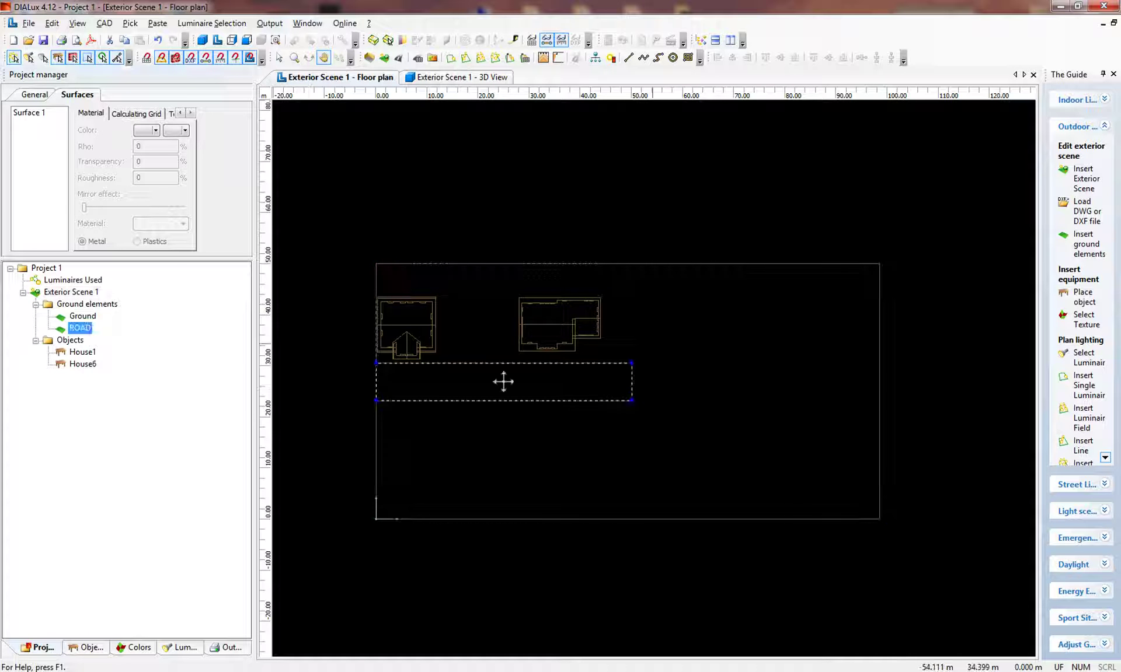
drag(631, 382, 879, 381)
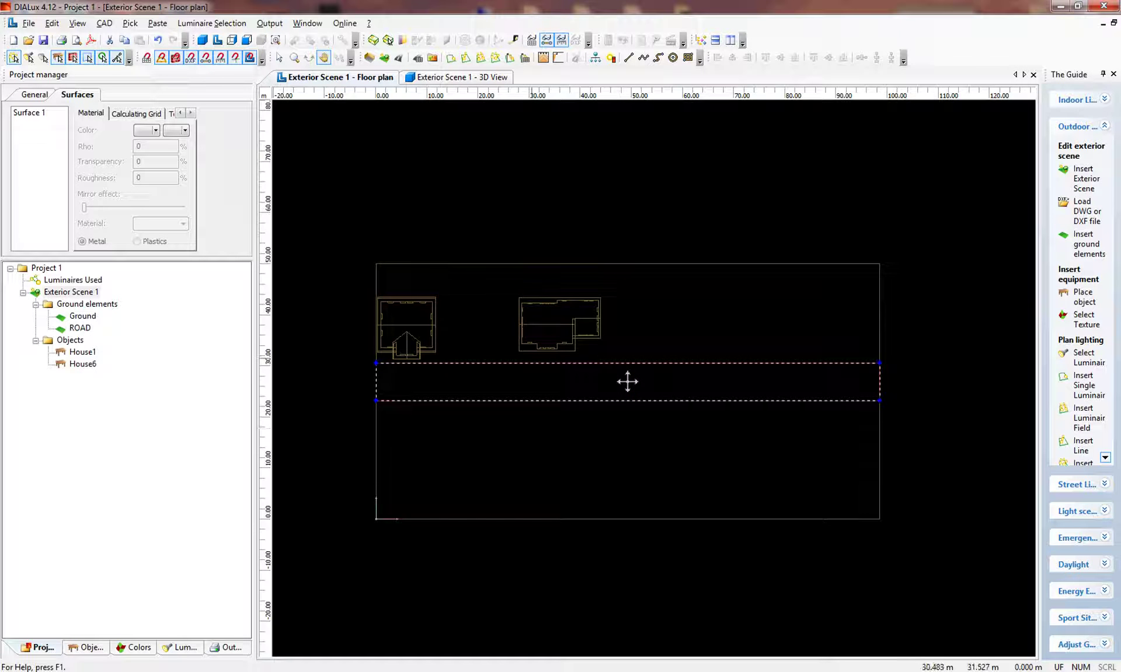
click(86, 647)
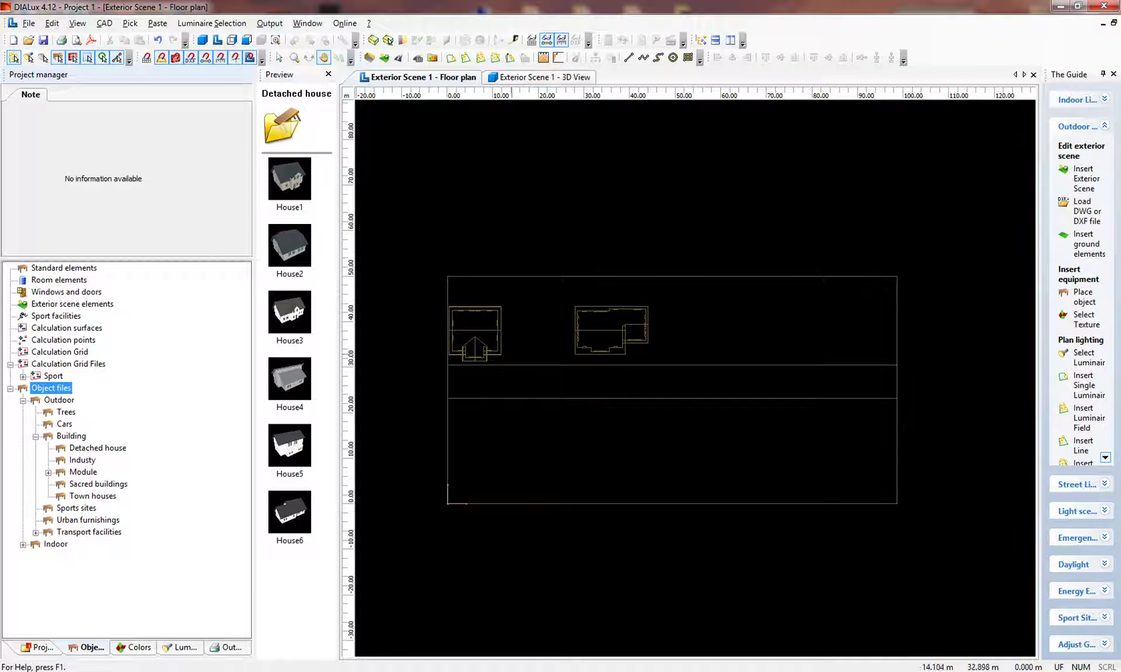
right_click(585, 337)
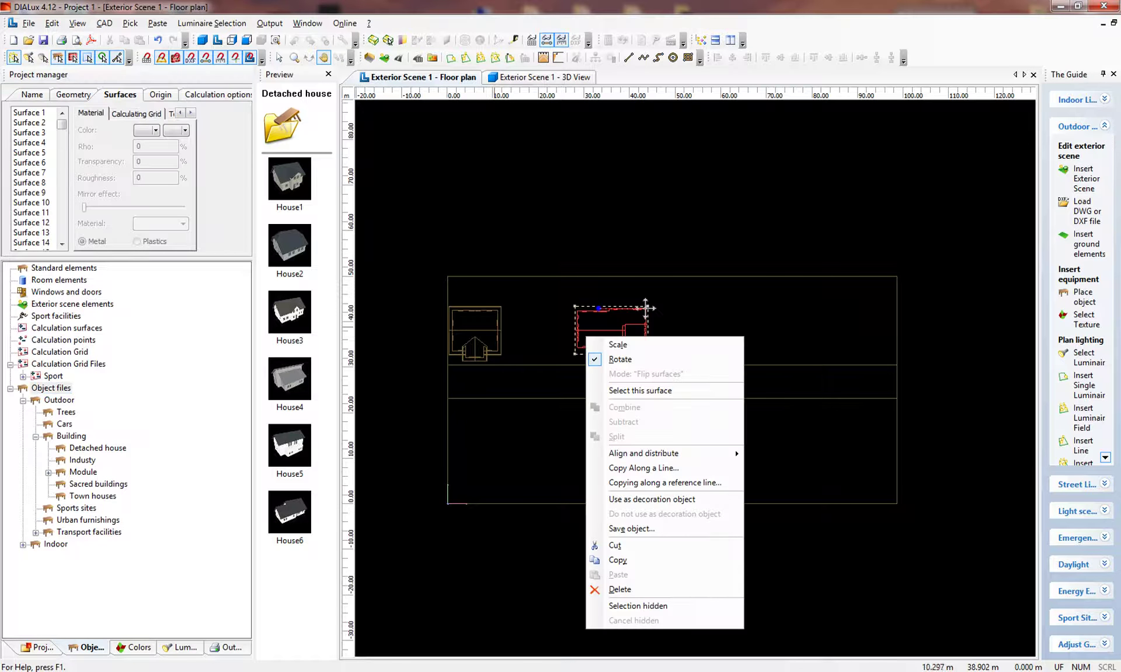
right_click(486, 327)
click(518, 551)
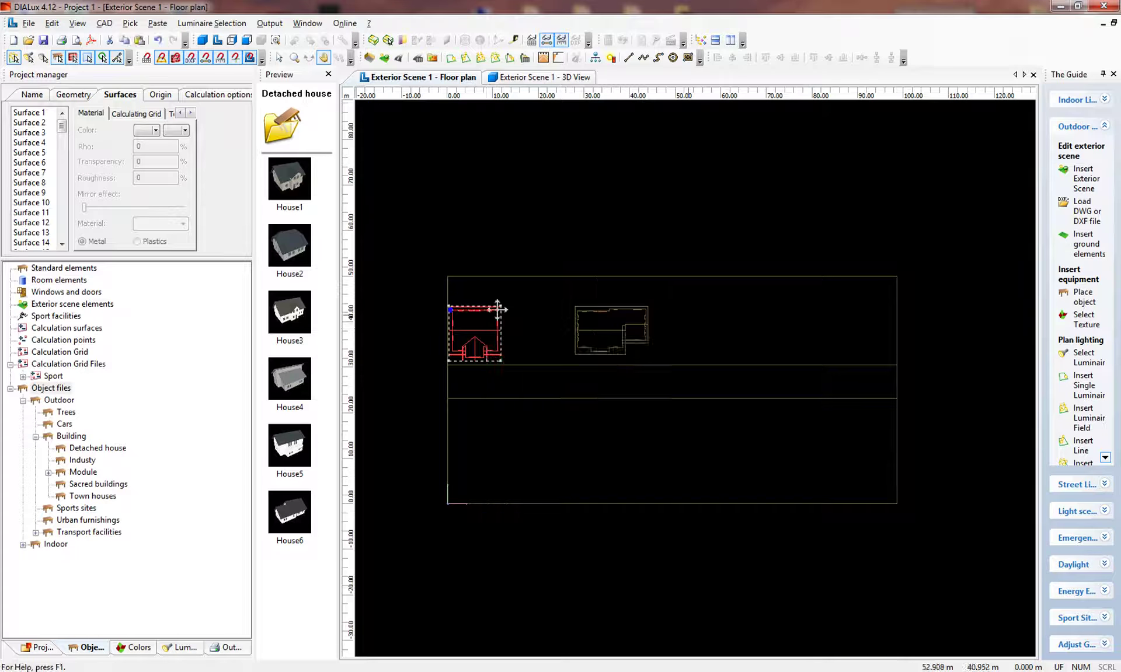
right_click(672, 389)
click(724, 566)
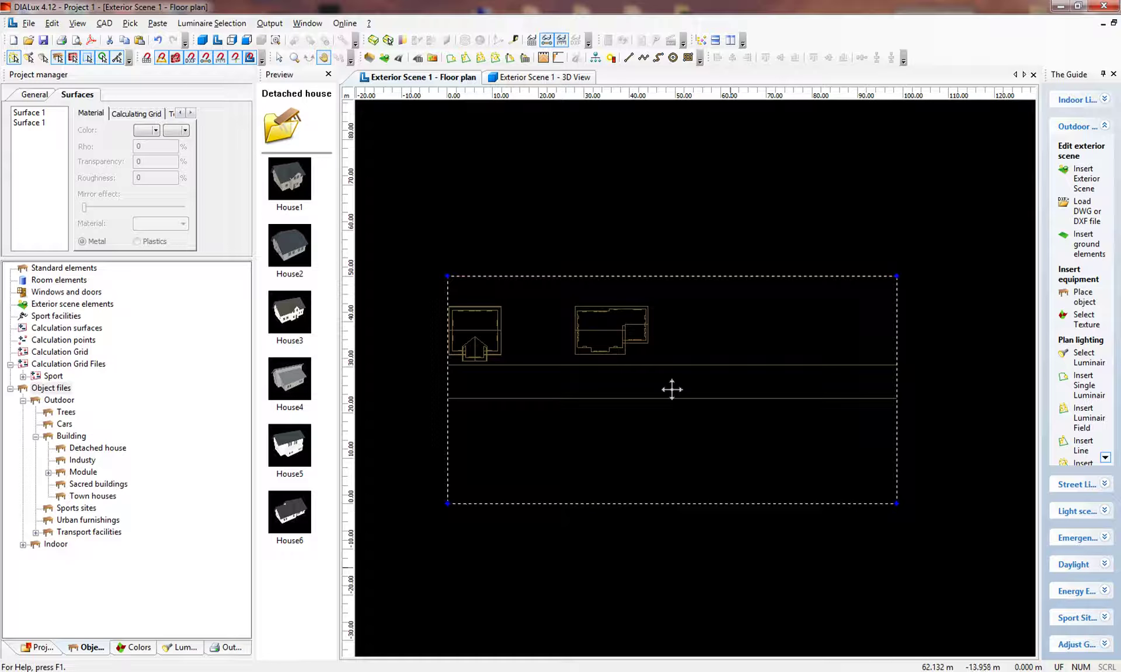
right_click(672, 389)
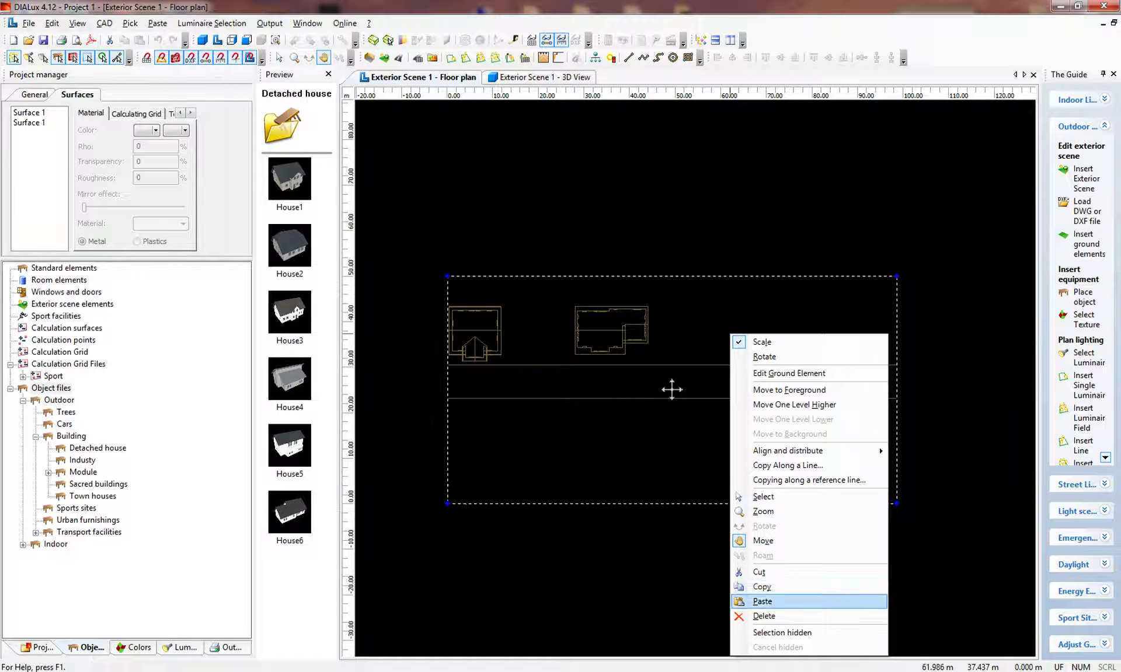
click(753, 602)
key(Delete)
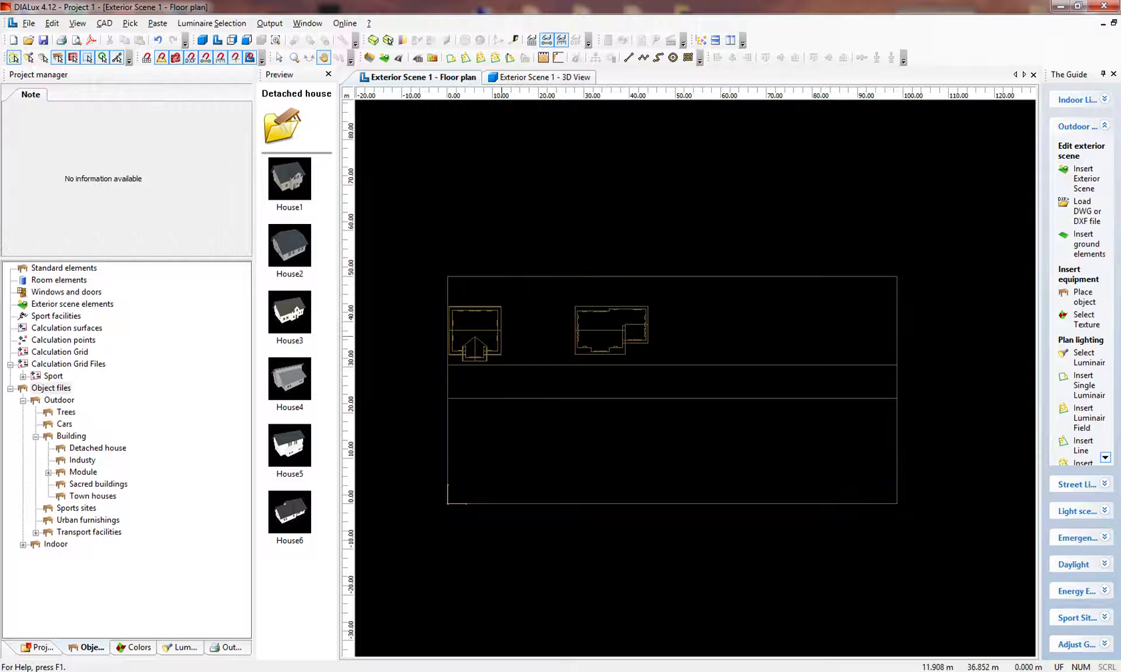
Copy House1 and place the duplicate above the road, east of House6 and in line with the other houses.
click(497, 309)
right_click(497, 309)
key(Escape)
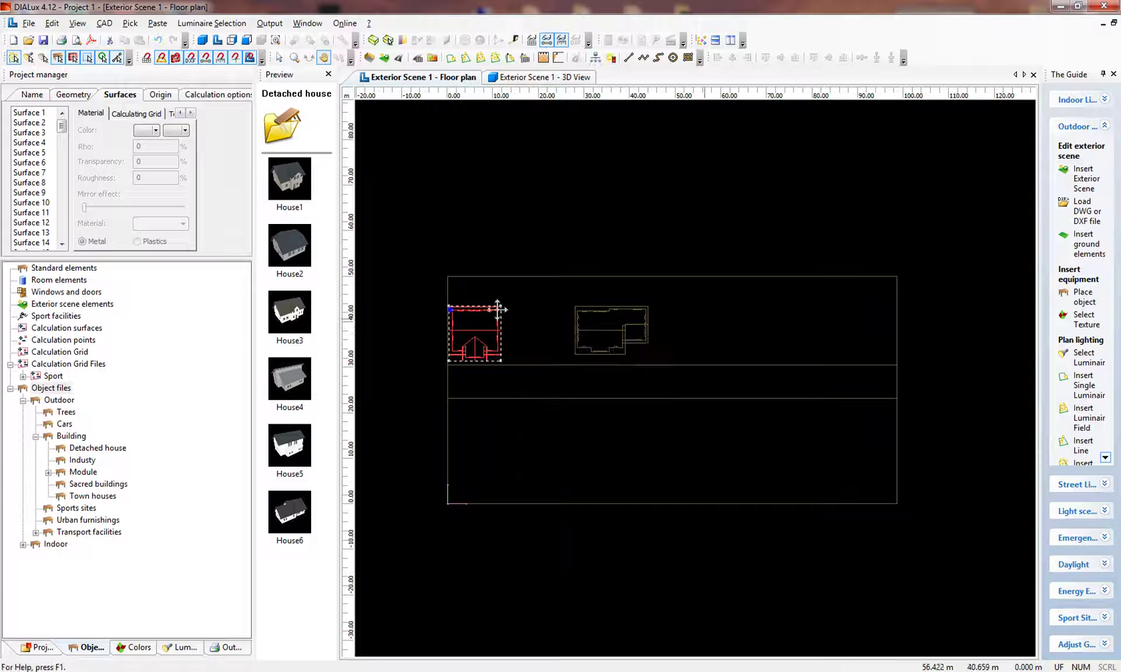
right_click(704, 317)
click(753, 587)
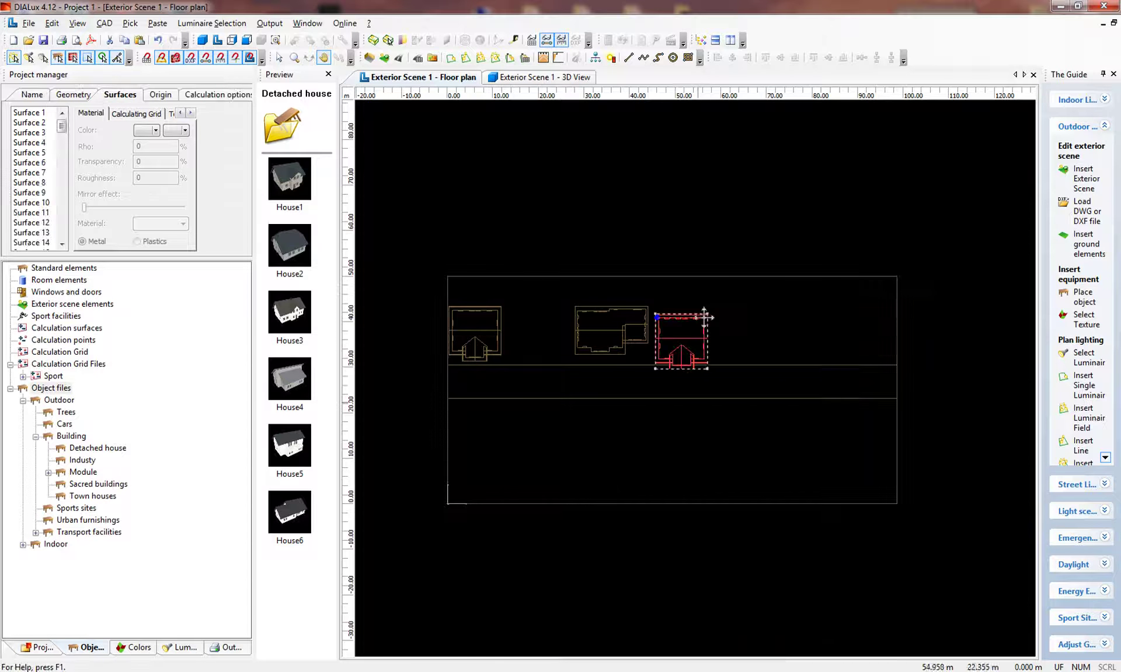
drag(704, 317, 800, 307)
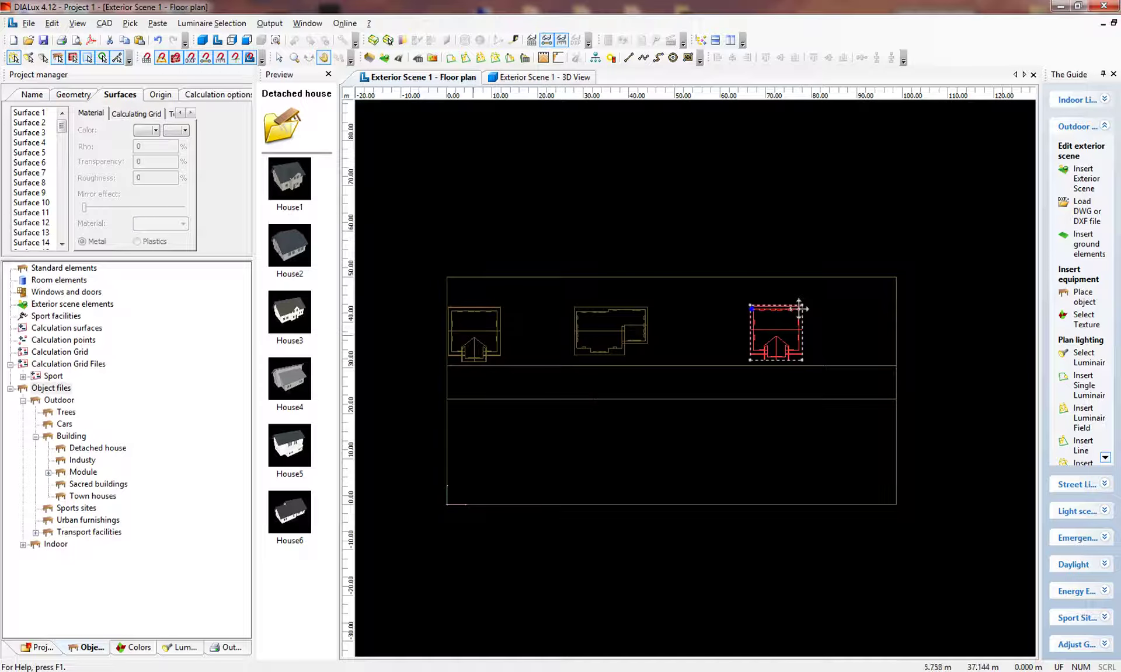
right_click(497, 310)
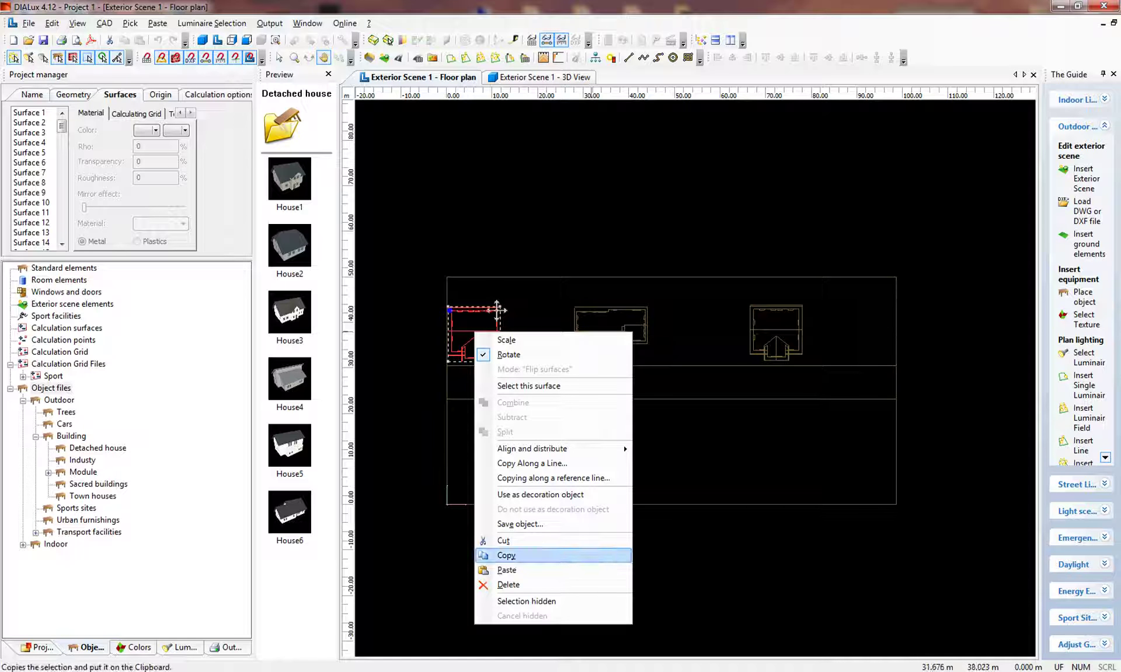
click(506, 555)
click(644, 306)
right_click(644, 306)
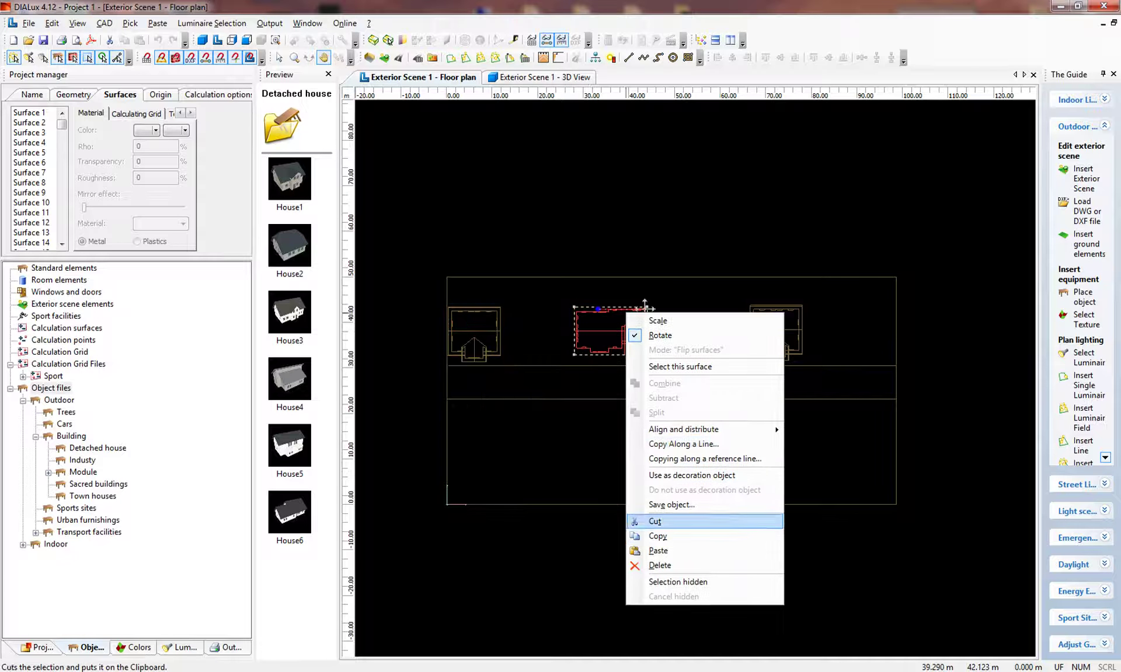
click(798, 308)
right_click(798, 308)
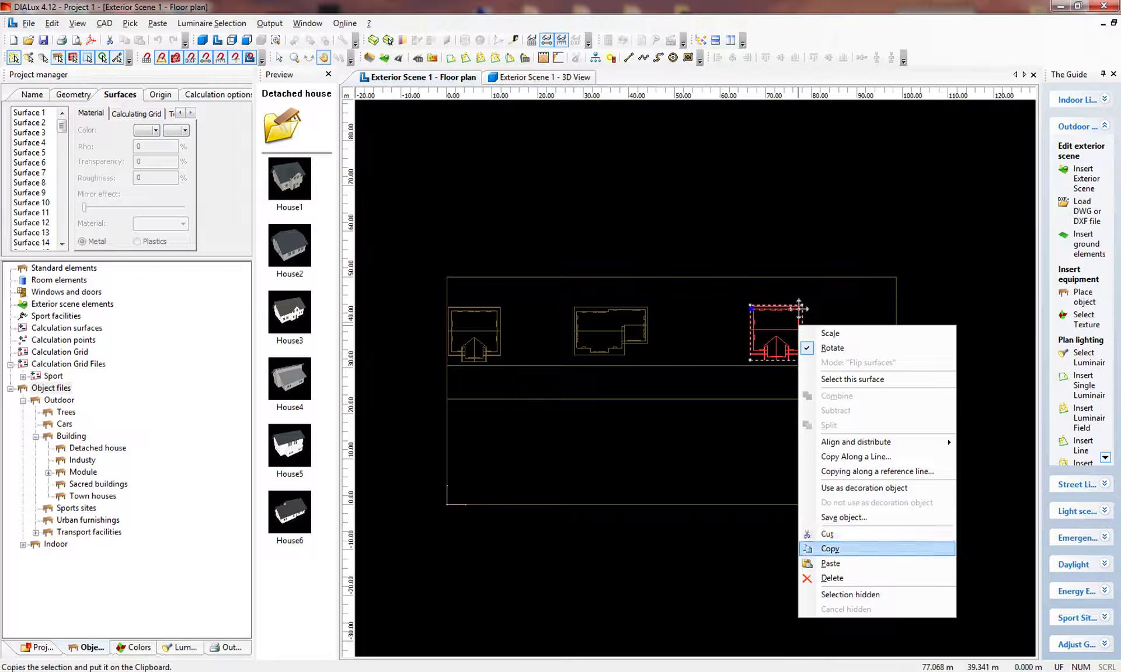
click(798, 309)
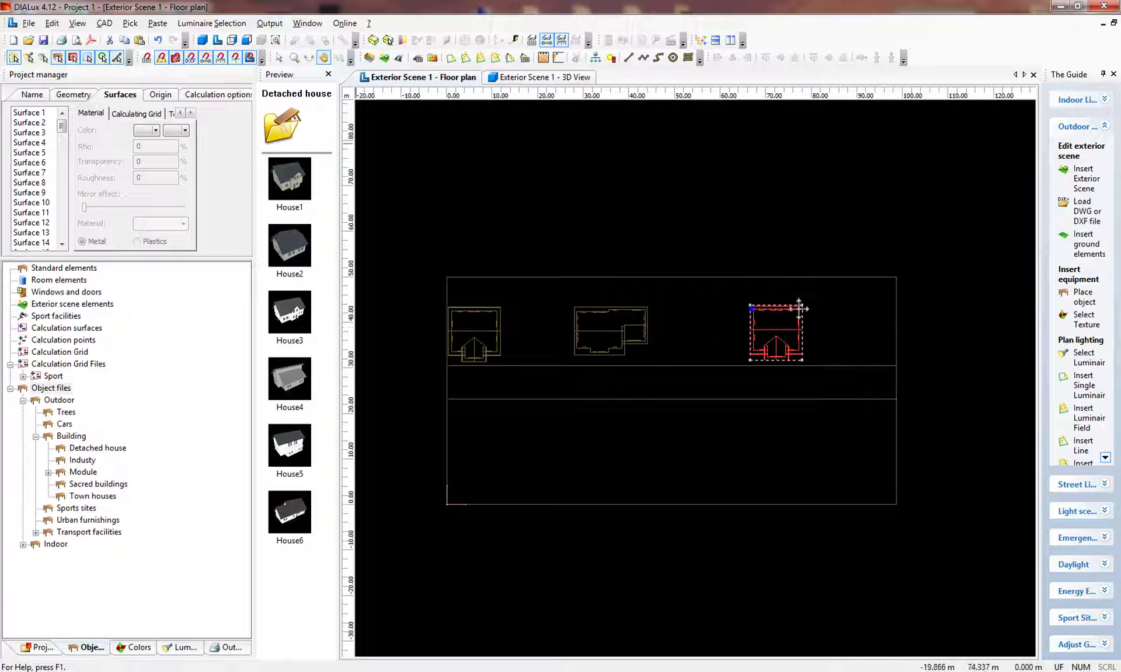
drag(412, 286, 836, 360)
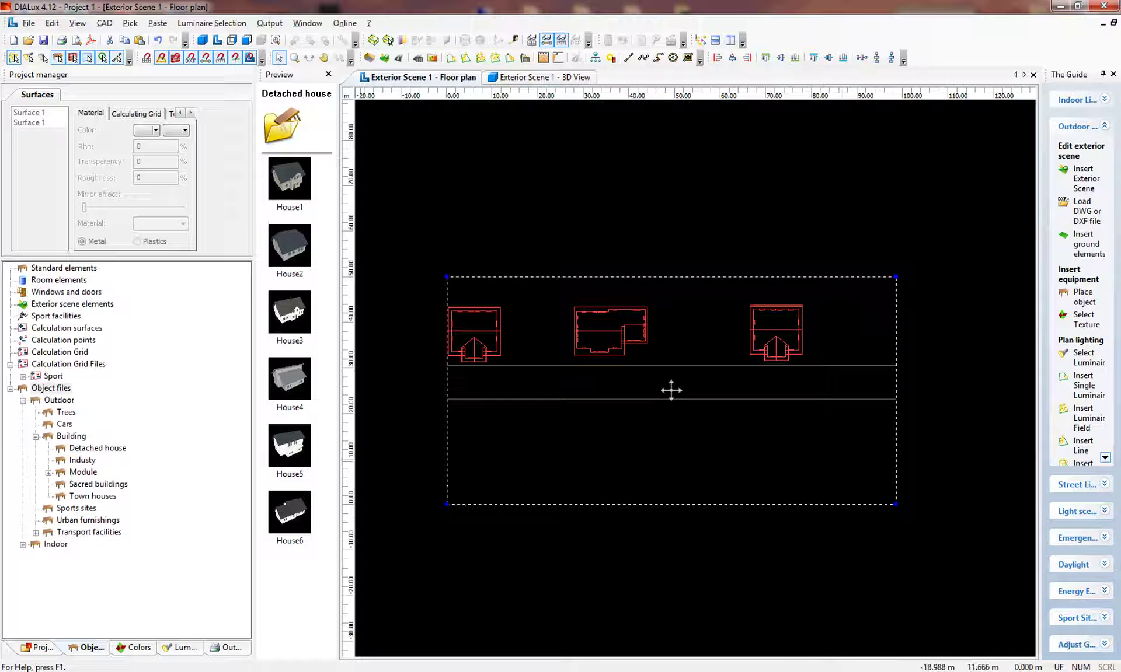
Select all three houses together and move the row about 7 m east along the road.
click(38, 647)
click(626, 392)
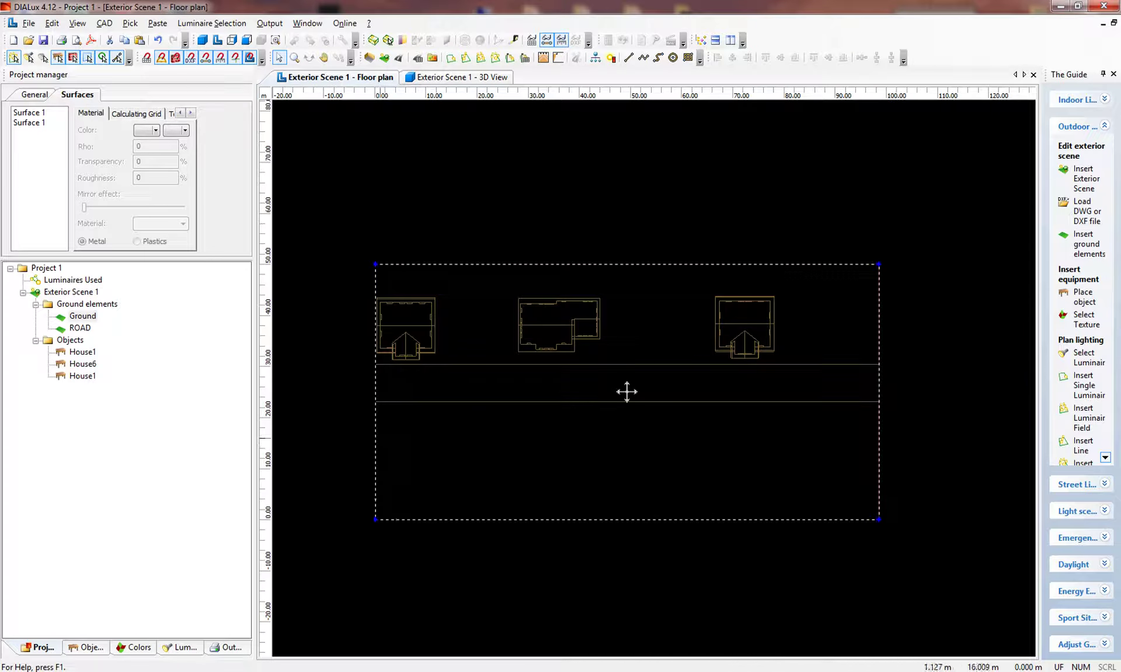
drag(104, 391, 95, 354)
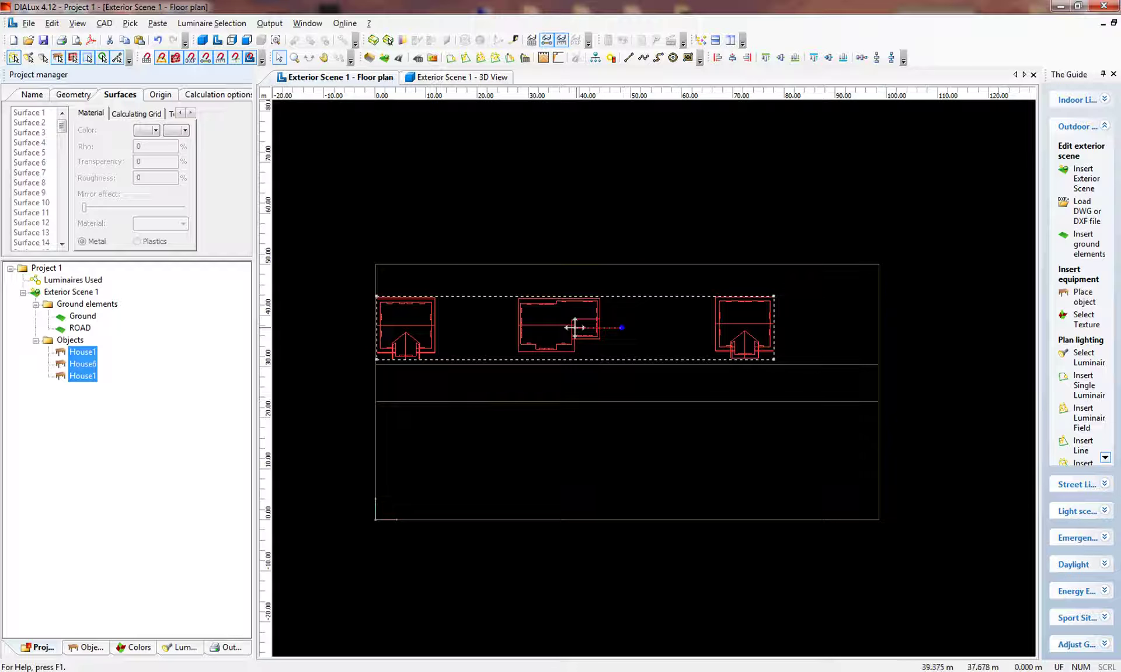
drag(574, 328, 608, 328)
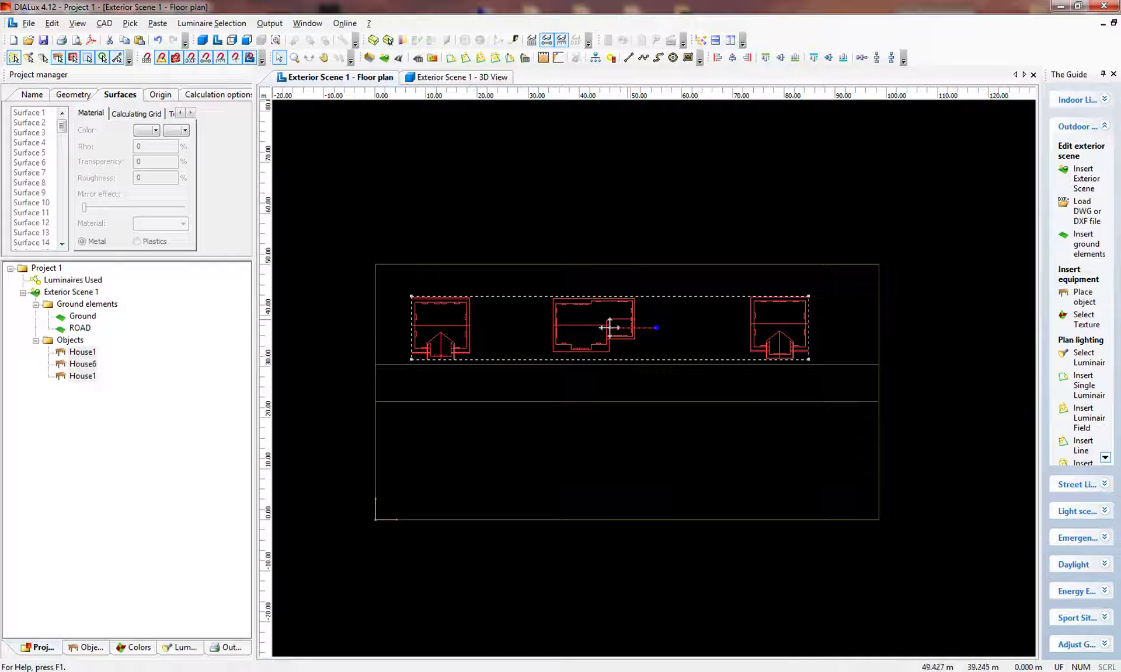
Copy the three houses to the area below the road and rotate the duplicated row by 180° so it faces the road.
right_click(609, 327)
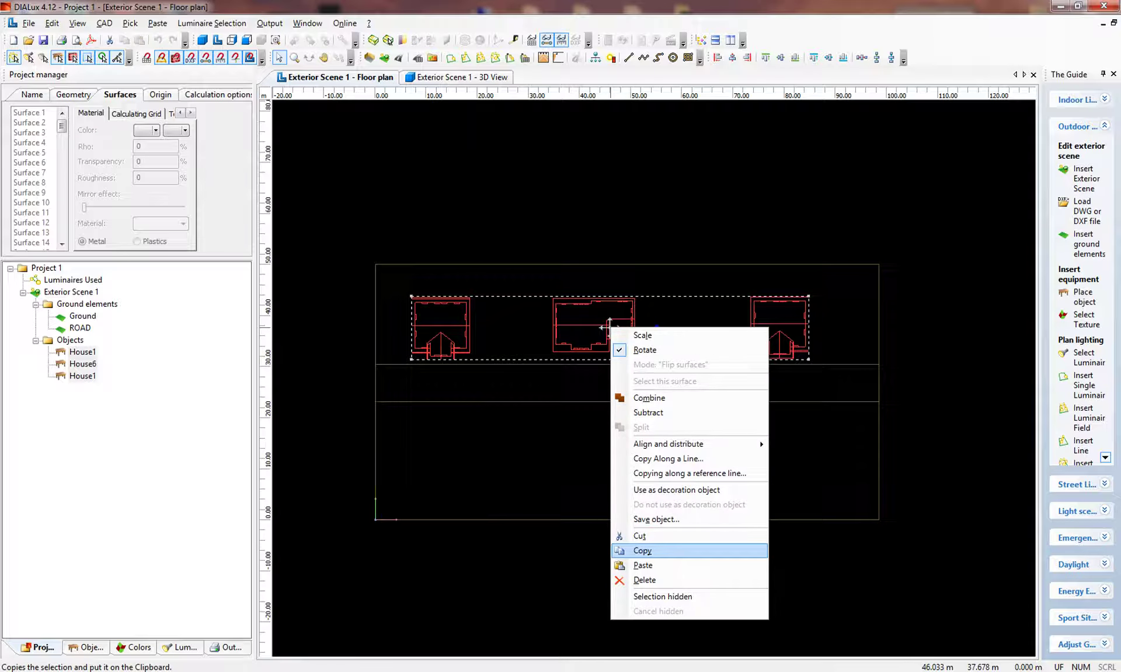
click(642, 550)
right_click(578, 452)
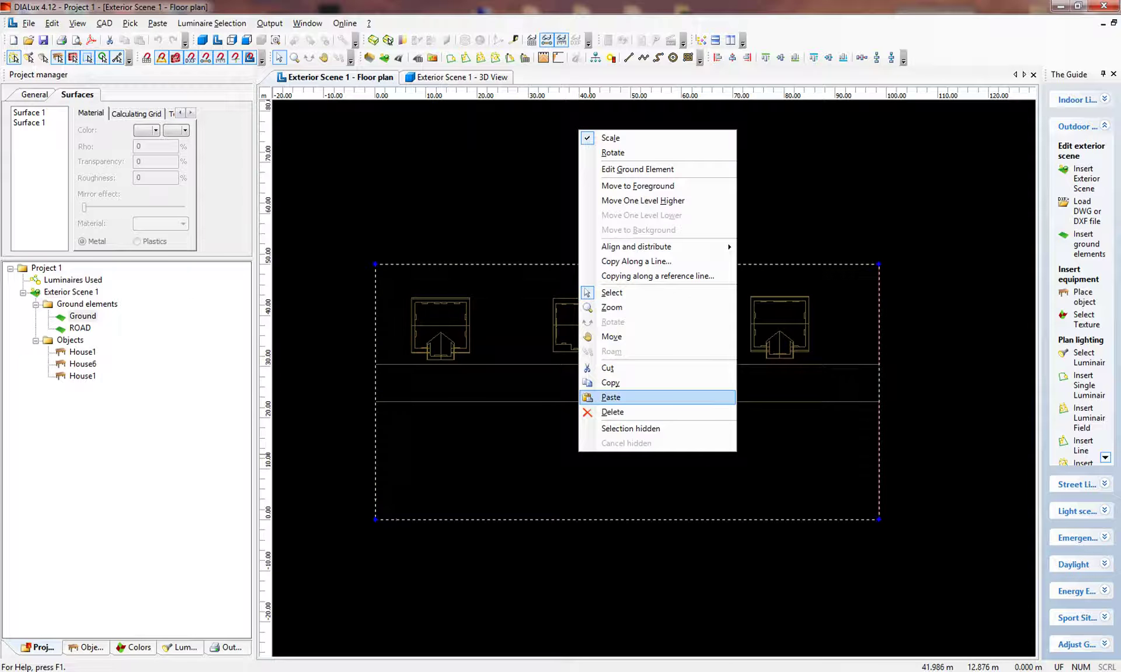
click(625, 397)
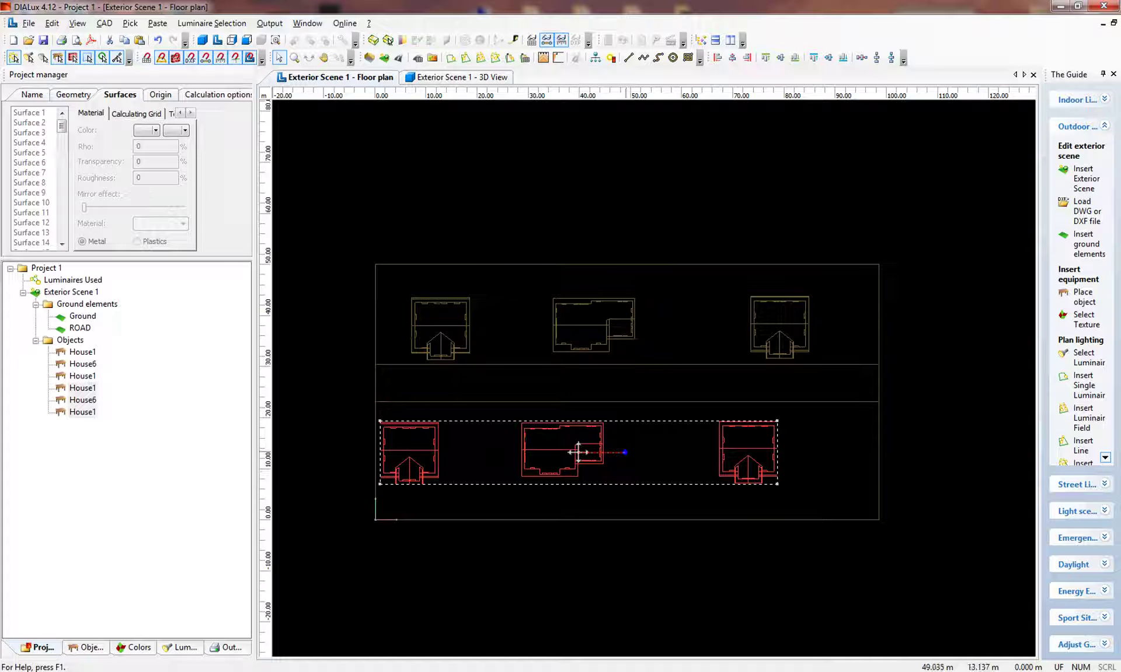
drag(625, 451, 675, 452)
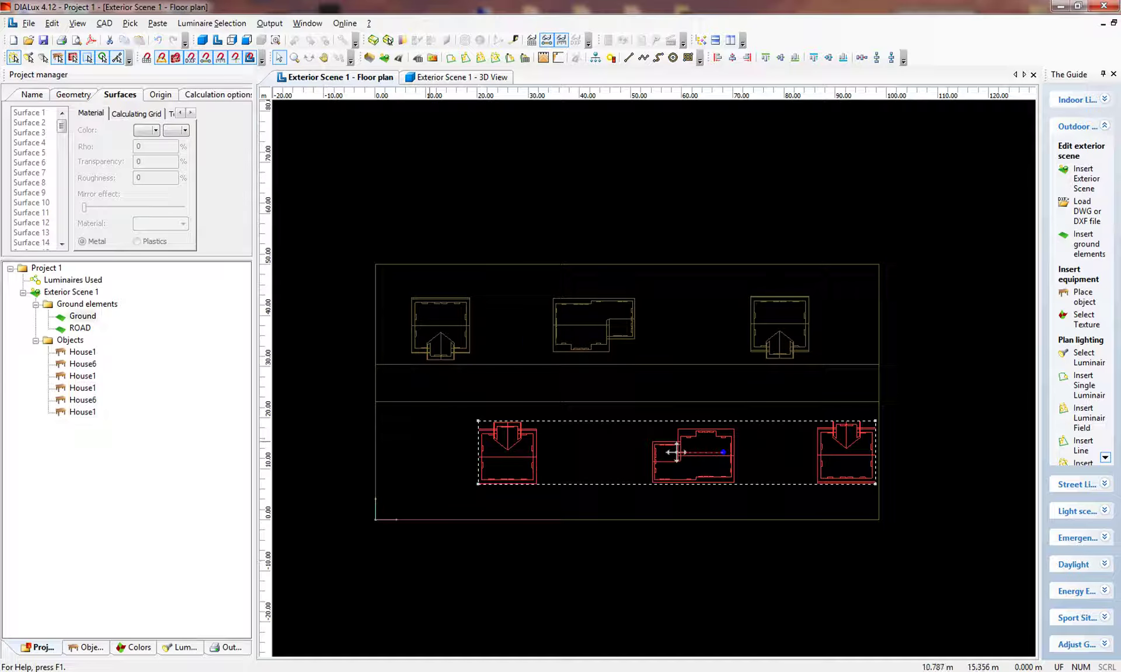
Select the three houses above the road and shift them together slightly west and away from the road.
click(627, 392)
click(675, 453)
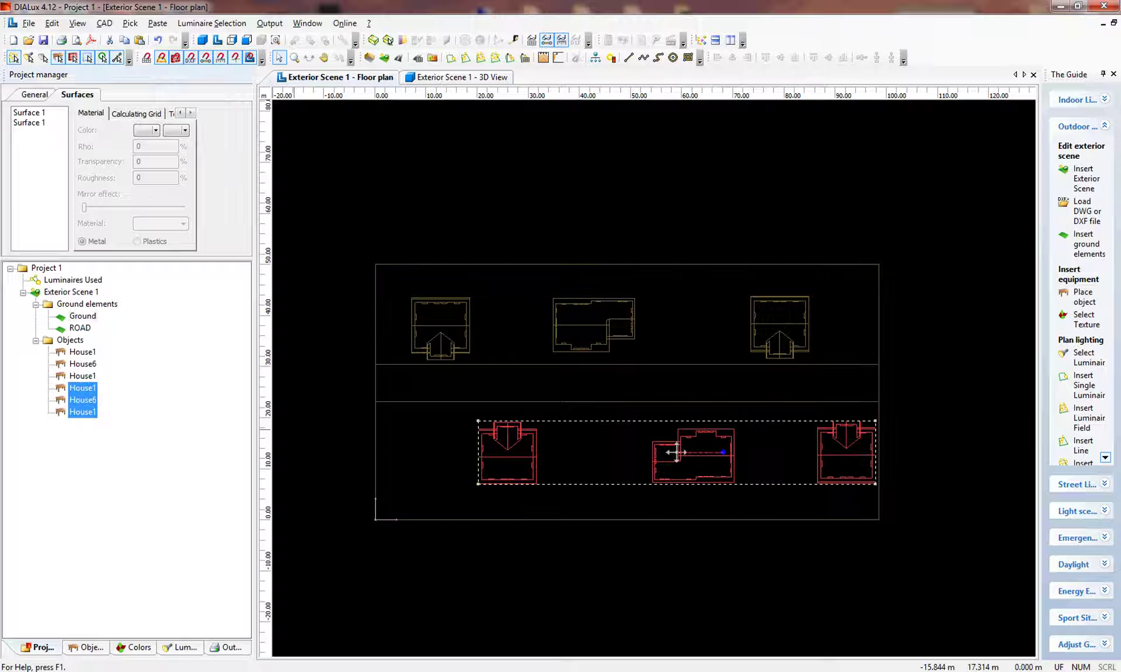
click(608, 327)
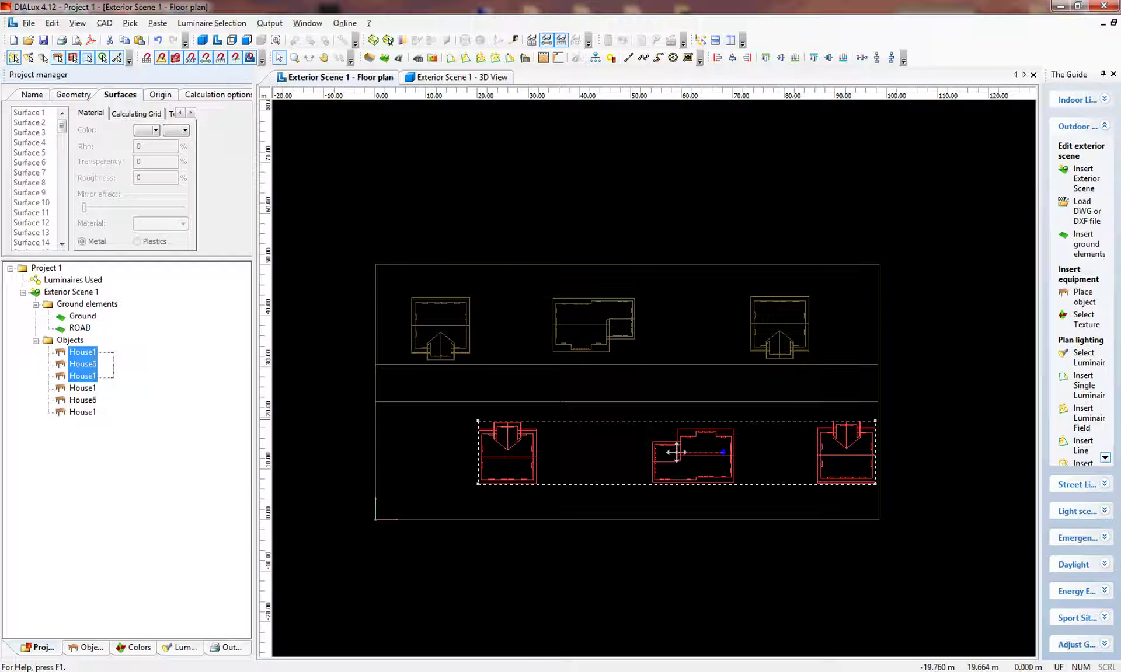
mouse_move(609, 328)
mouse_down()
mouse_move(593, 325)
mouse_move(603, 324)
mouse_up()
click(82, 316)
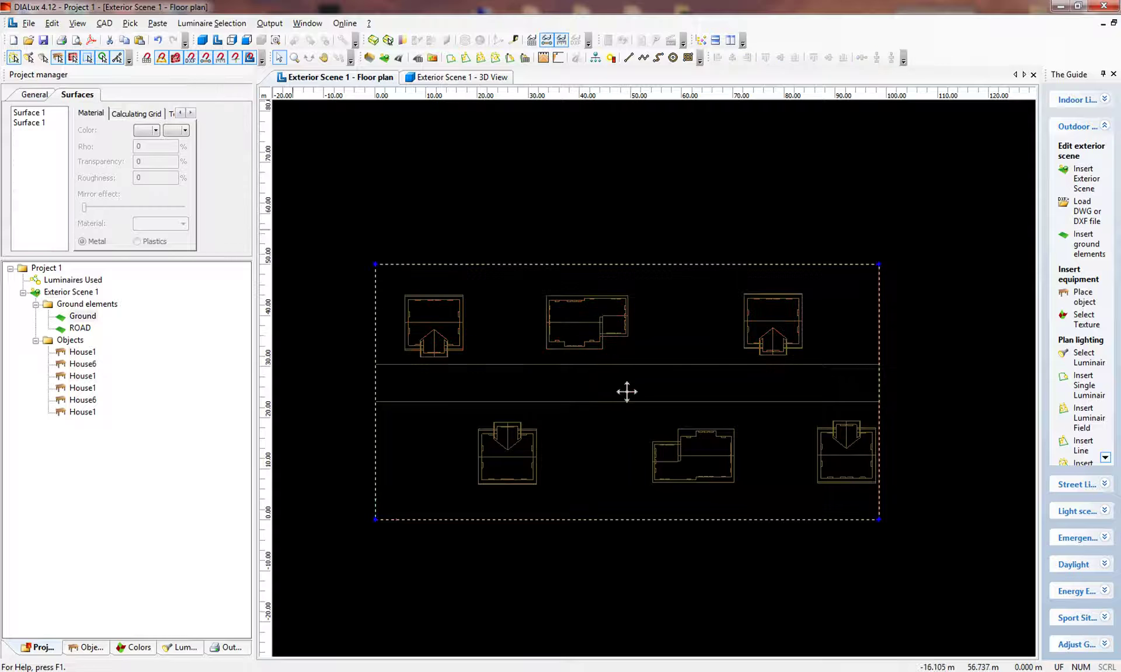
Examine both rows of houses in 3D from the front and from above, and return to the floor plan.
click(202, 39)
click(420, 216)
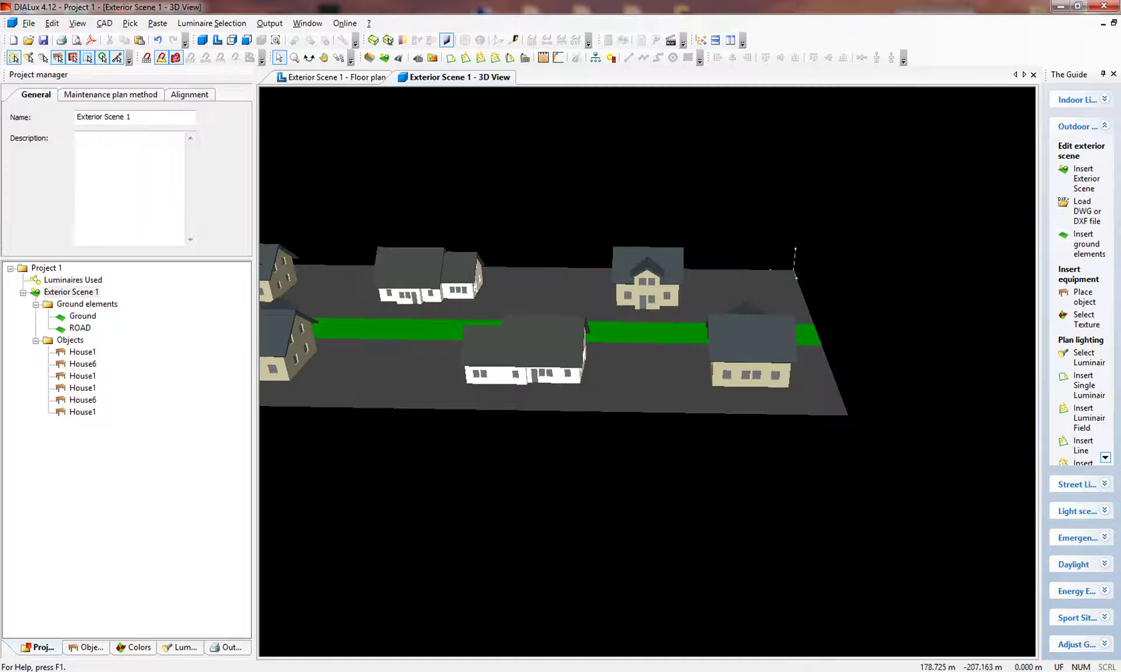
click(308, 57)
scroll(647, 372, down, 3)
drag(757, 290, 609, 494)
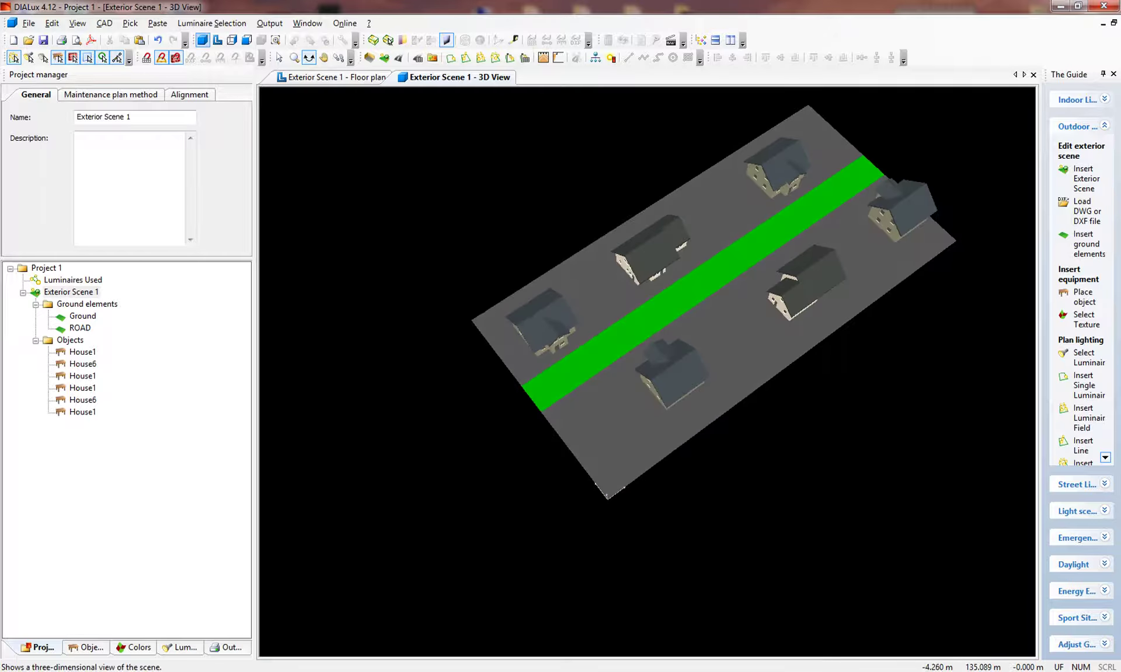
click(231, 40)
click(217, 39)
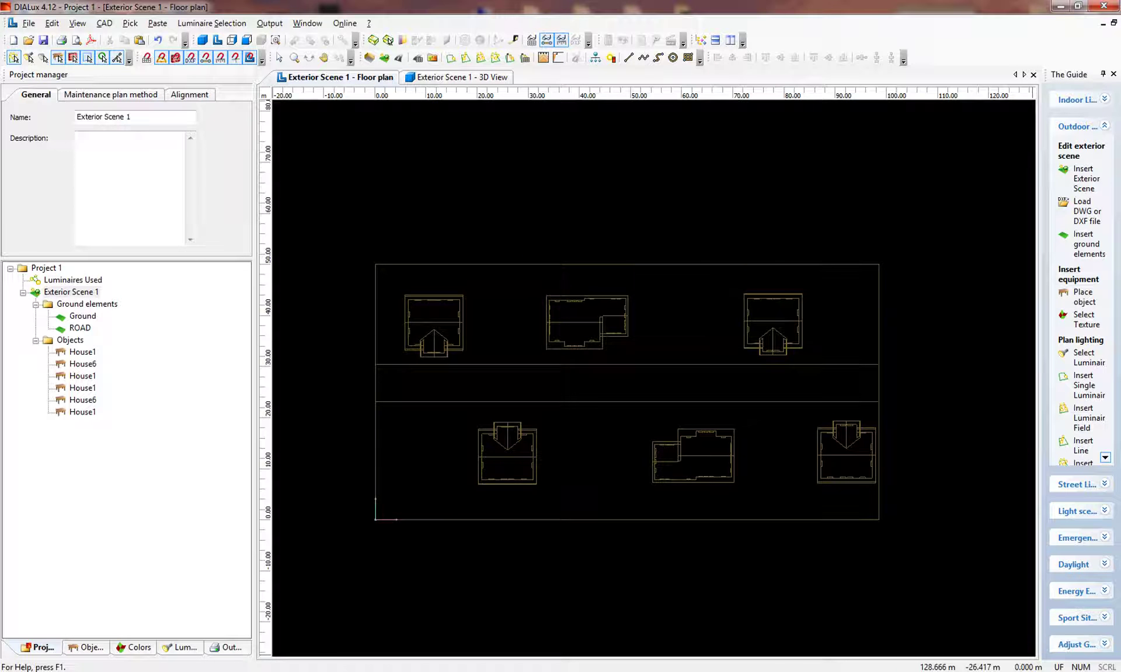
click(1086, 669)
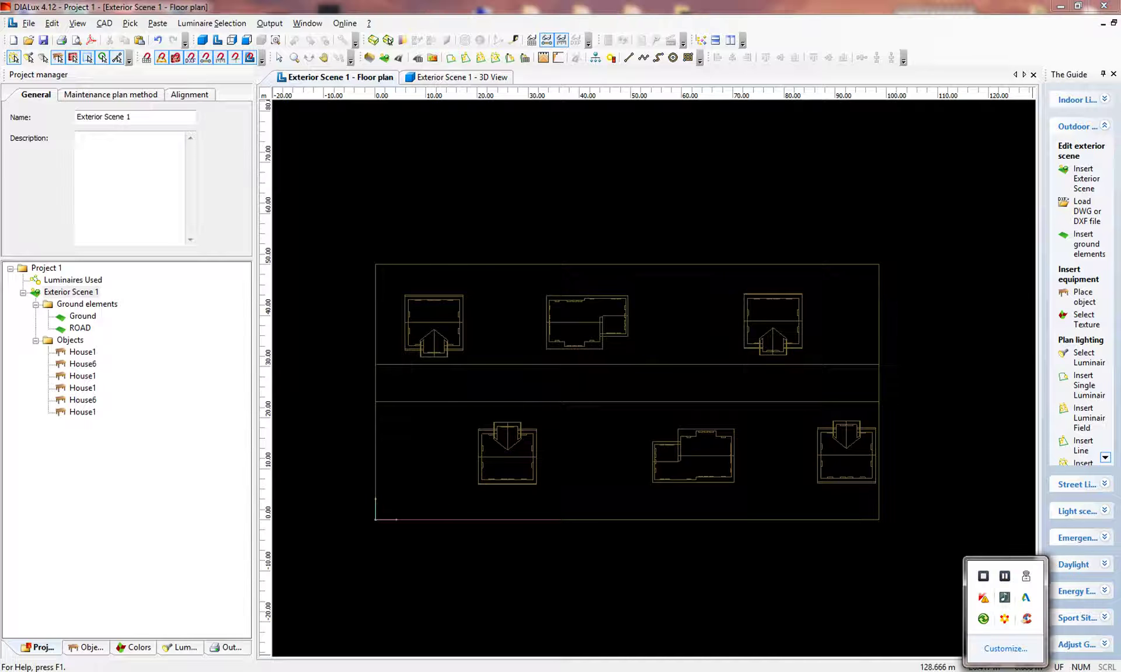
click(1004, 576)
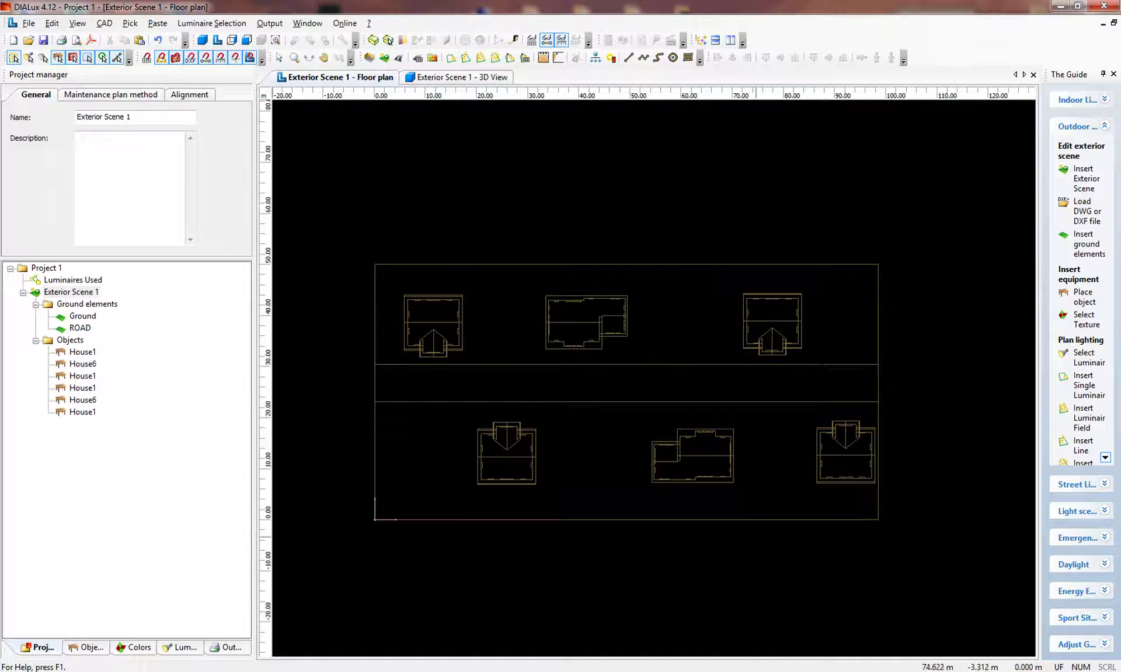
Insert the grey car at the road's west end, rotated -90° about Z, at about X 4.3 m, Y 29.2 m.
scroll(579, 435, up, 1)
middle_drag(579, 434, 604, 409)
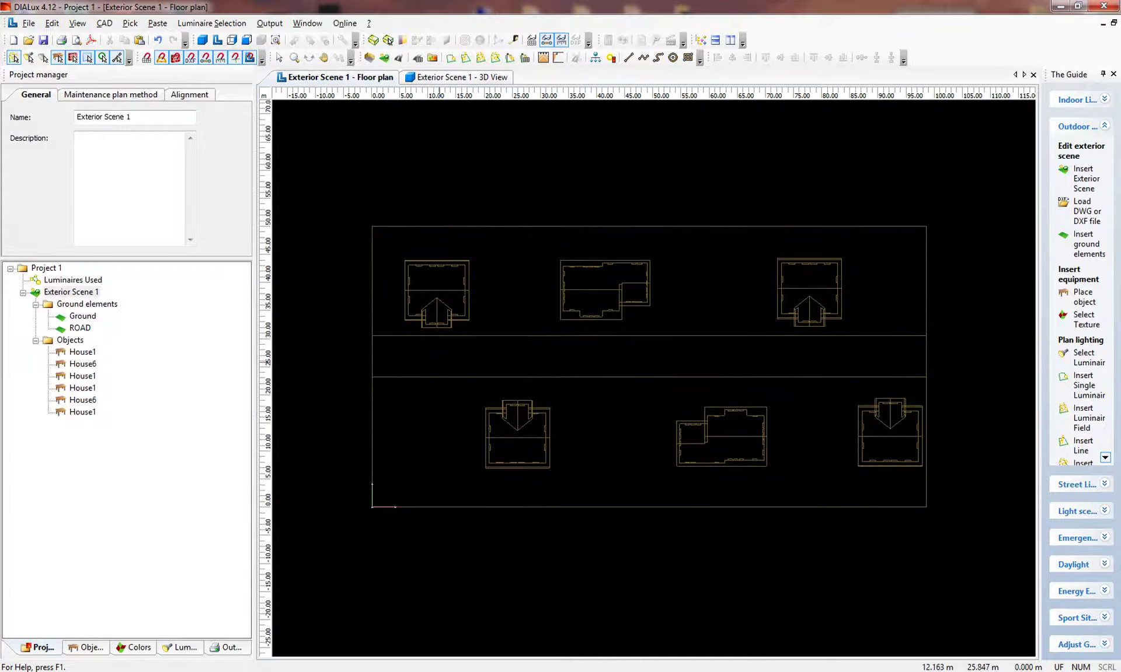
scroll(582, 392, up, 3)
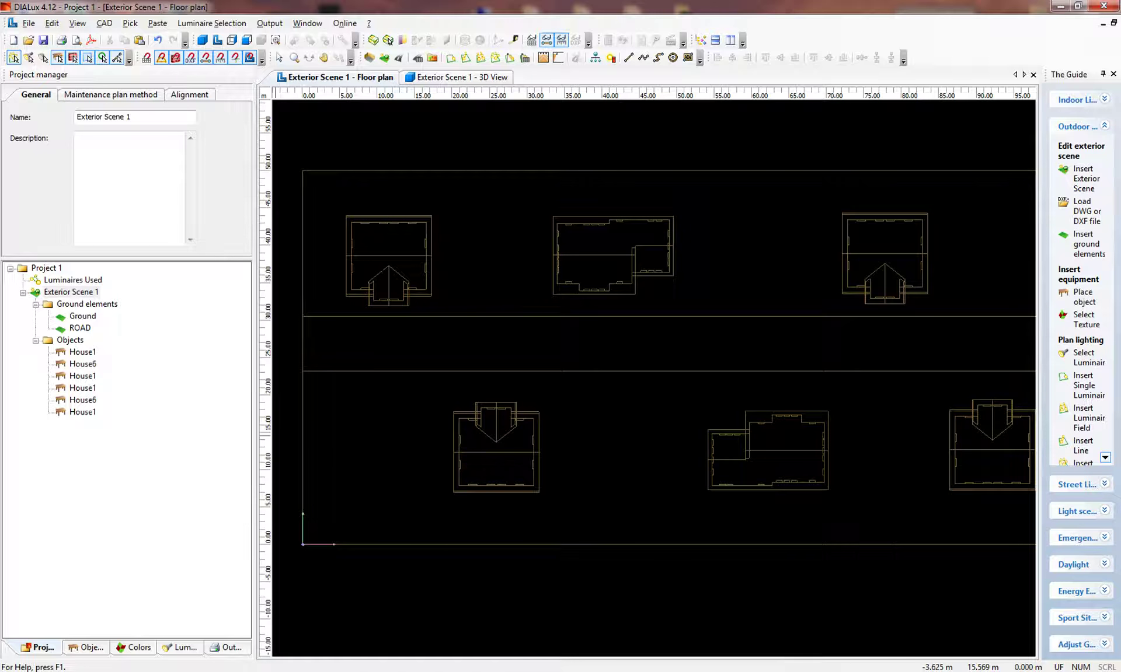
click(388, 41)
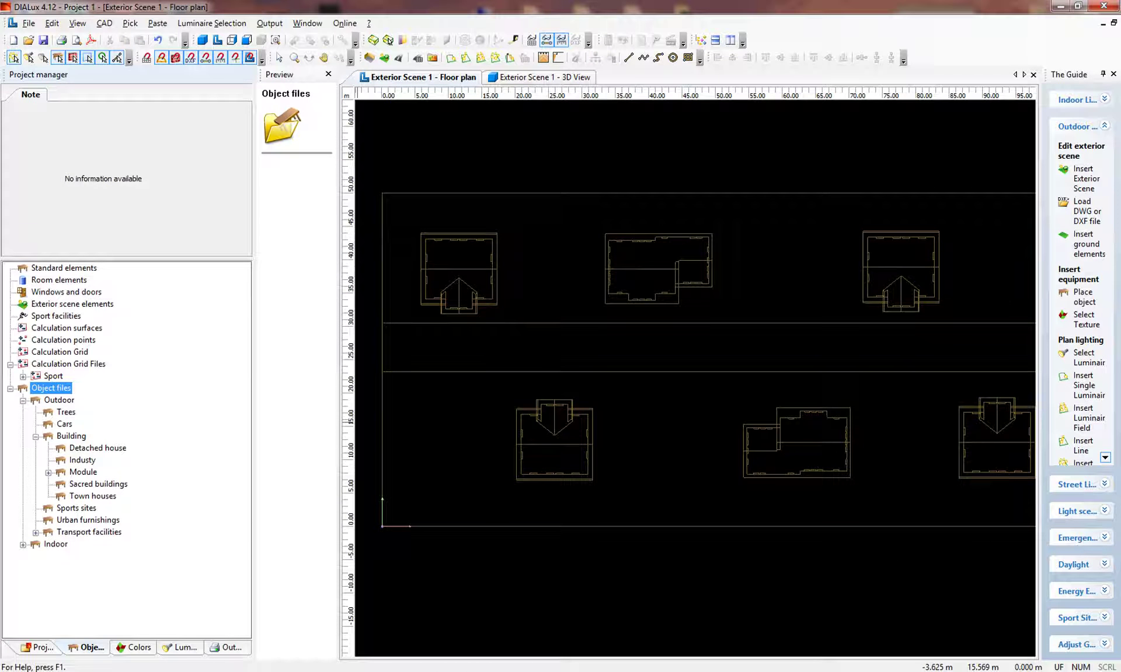
click(63, 425)
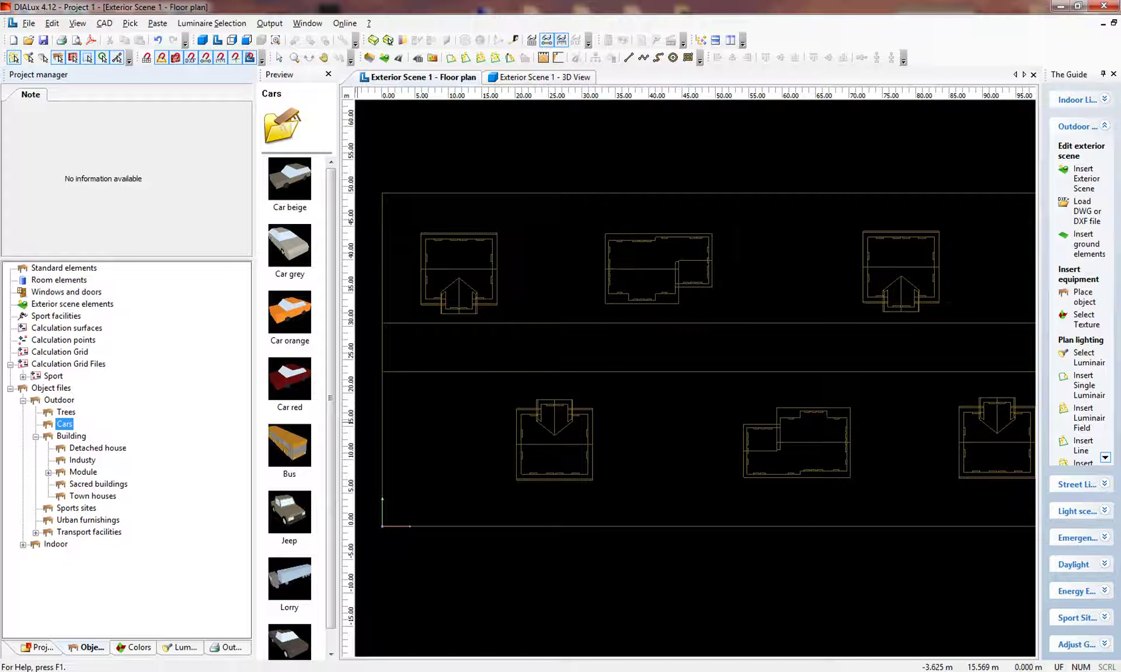
click(289, 246)
click(229, 264)
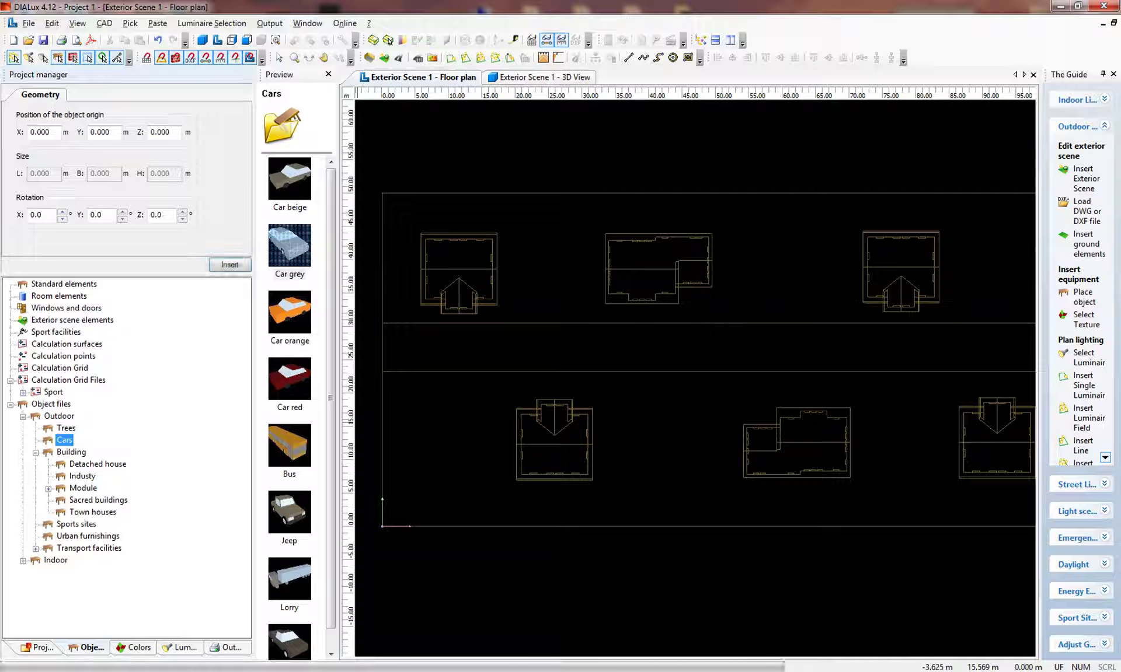
click(229, 265)
scroll(408, 329, up, 4)
middle_drag(412, 344, 624, 337)
scroll(541, 324, up, 3)
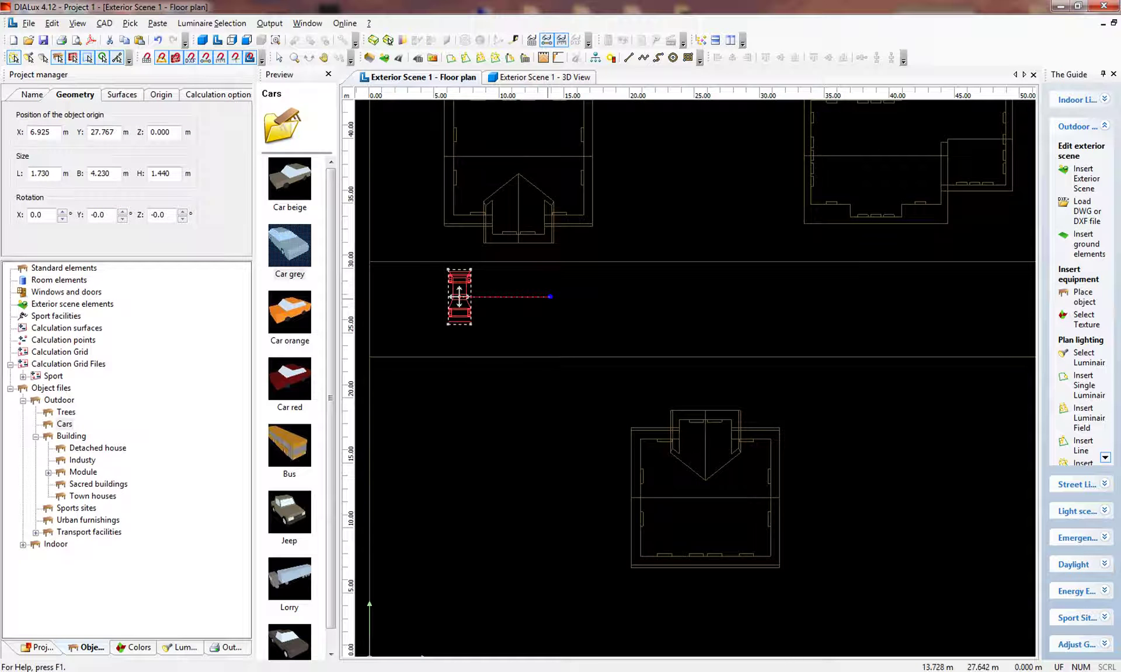
drag(547, 299, 425, 278)
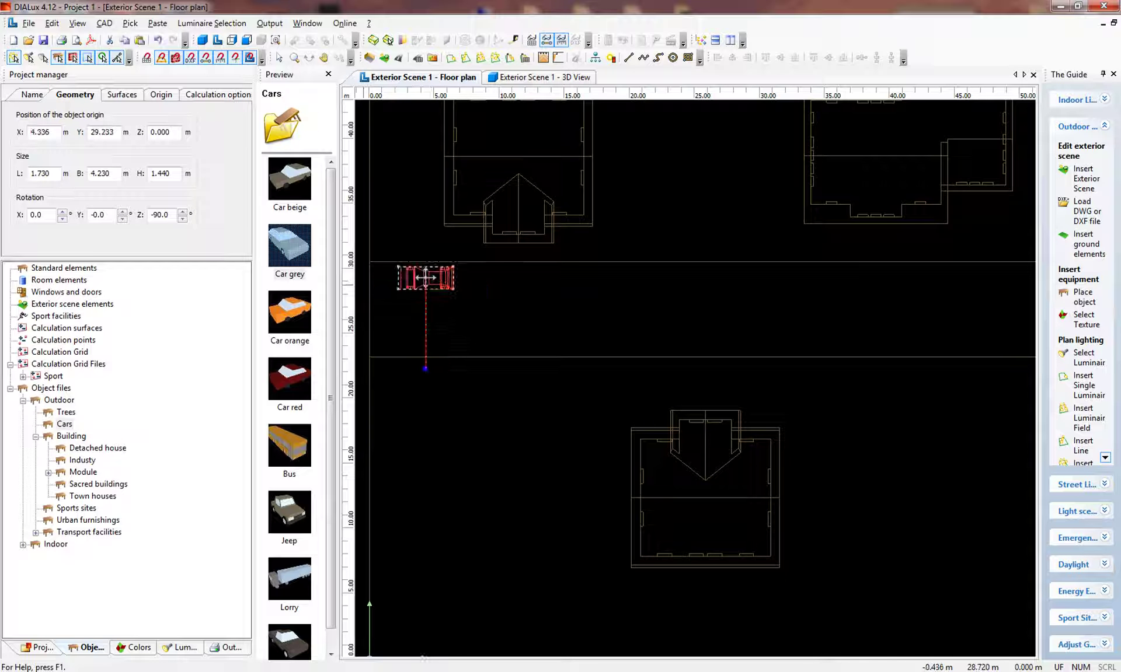
Place a bus on the lower side of the road, rotated -90° about Z, at about X 22.2 m, Y 25.0 m.
click(289, 445)
drag(288, 444, 685, 378)
drag(684, 332, 659, 333)
scroll(694, 371, down, 2)
middle_drag(906, 452, 712, 441)
scroll(473, 328, down, 3)
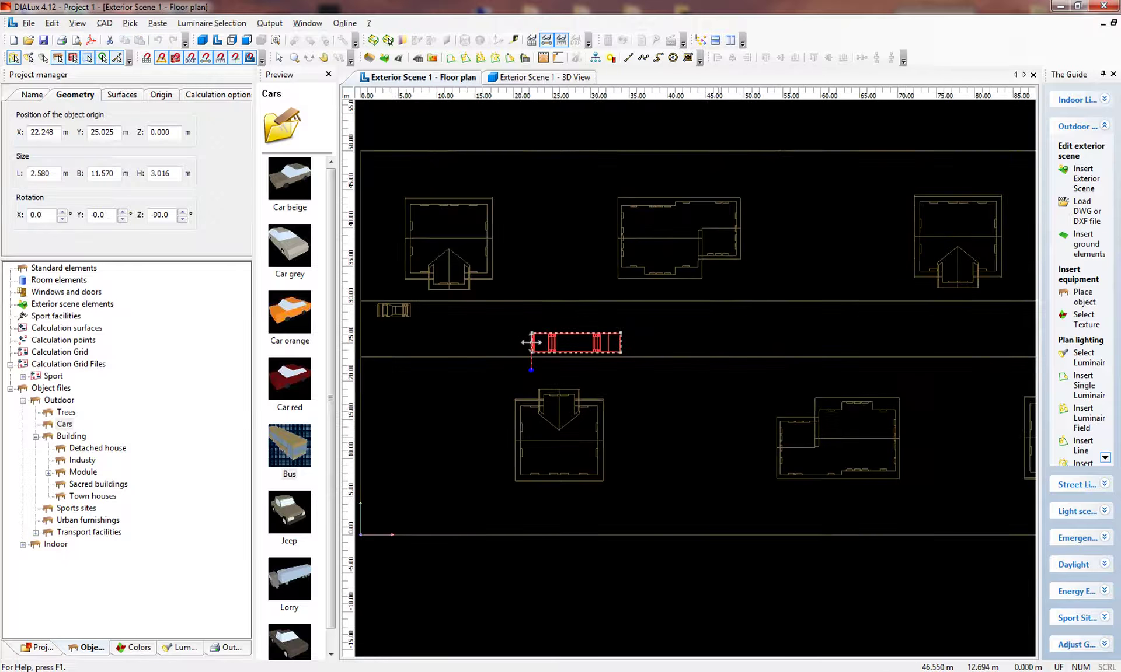
Place a lorry lengthwise on the upper side of the road at about X 62.2 m, Y 28.3 m.
click(289, 578)
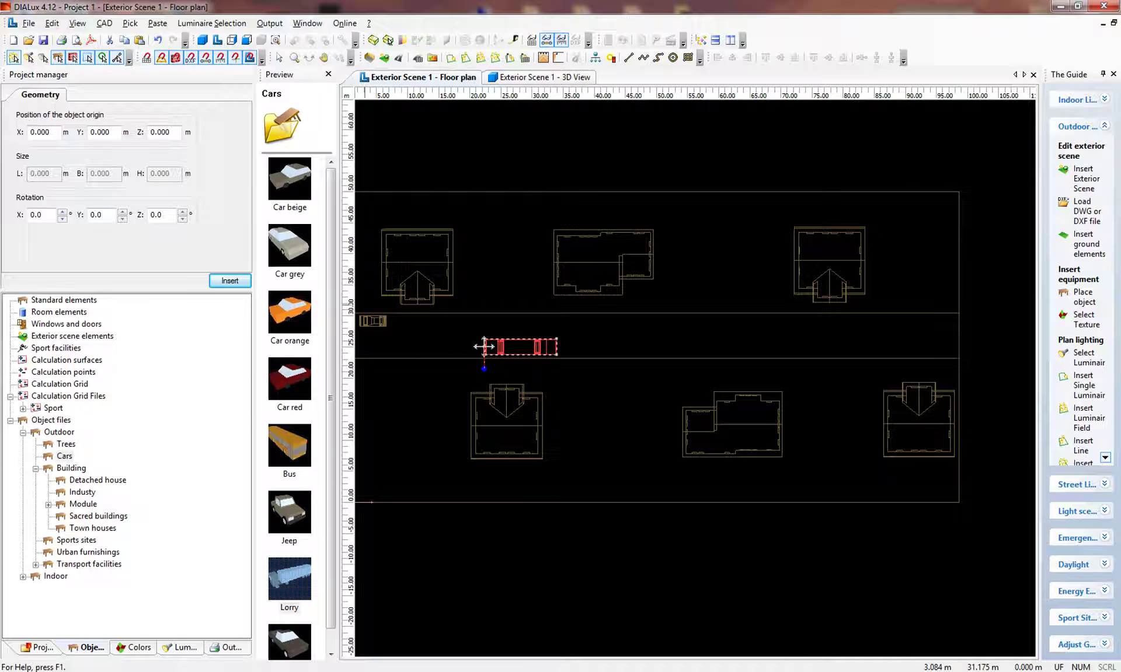
drag(484, 346, 749, 302)
scroll(722, 315, up, 3)
Examine the houses and vehicles in 3D to check their placement along the road, and return to the floor plan.
click(204, 40)
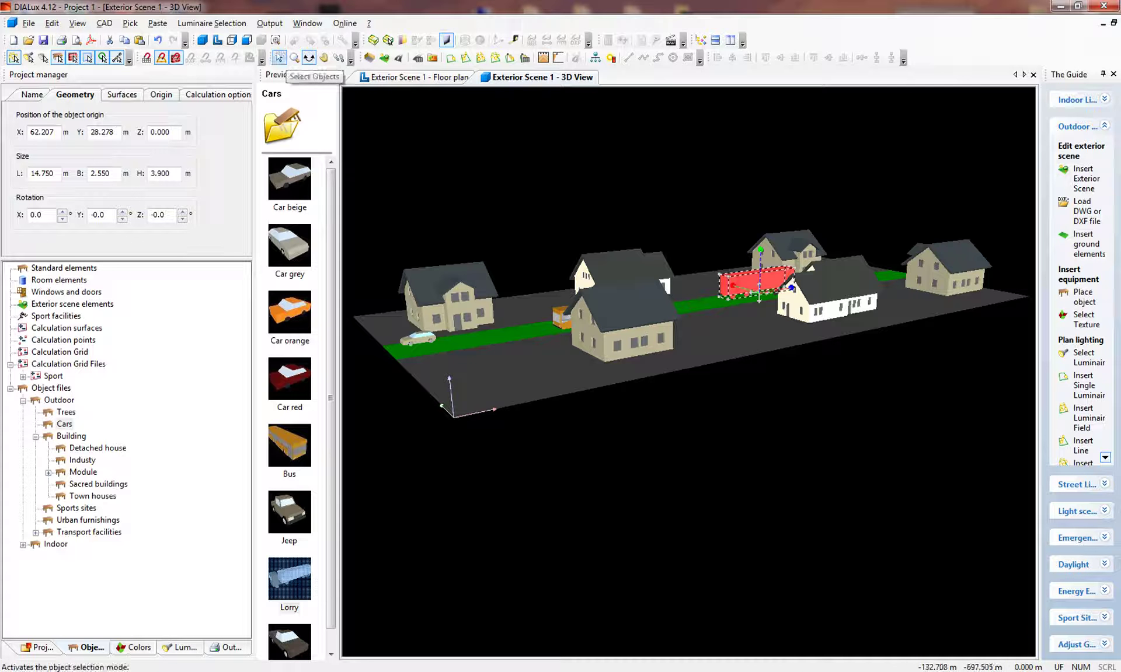
click(279, 58)
click(516, 187)
click(309, 57)
drag(525, 181, 624, 264)
scroll(625, 265, down, 1)
click(217, 40)
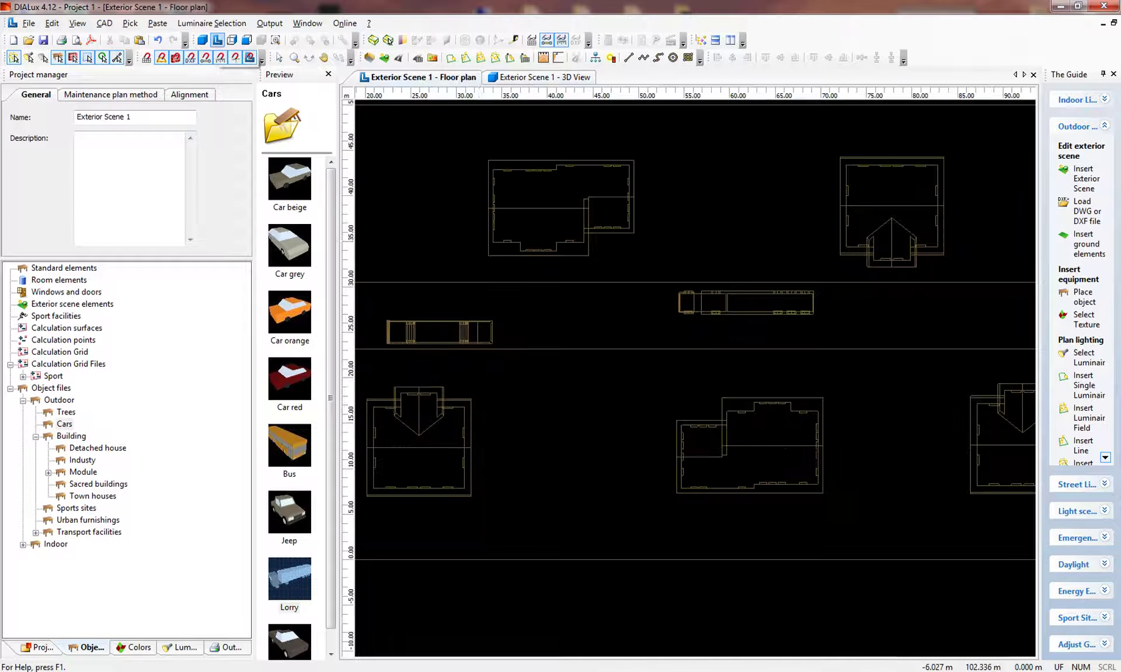
scroll(629, 268, down, 2)
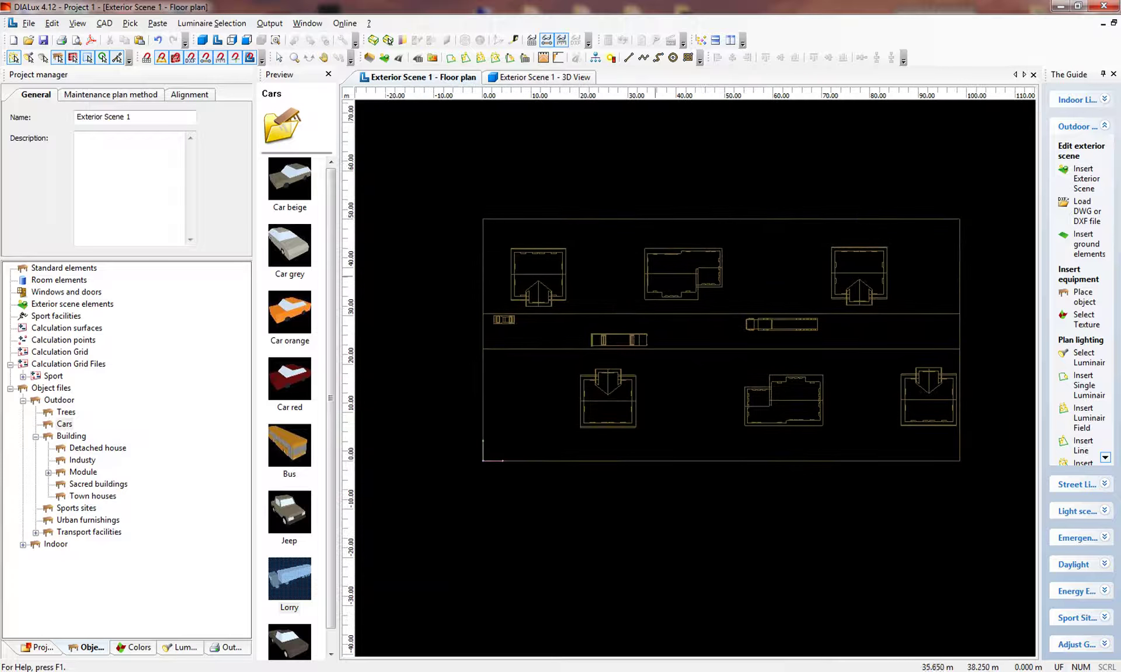